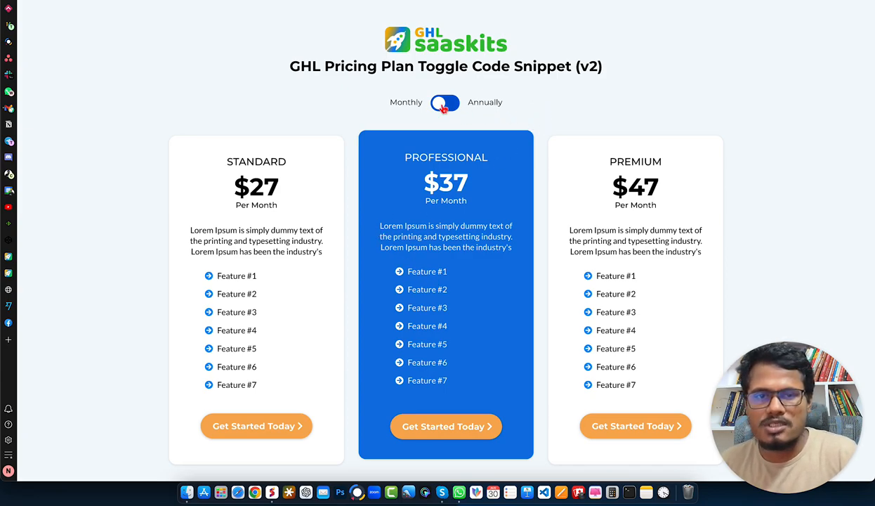
Switch the live pricing page between the Monthly and Annually plans to check how the toggle behaves.
click(389, 101)
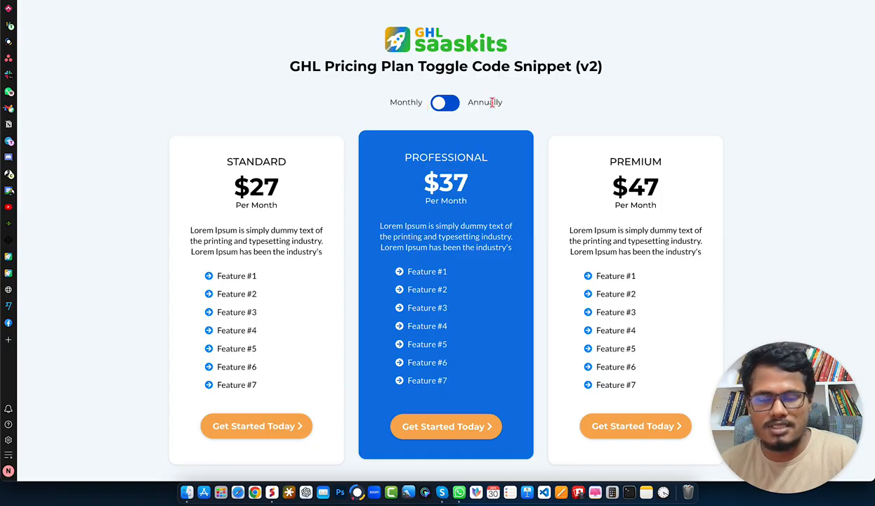
click(436, 105)
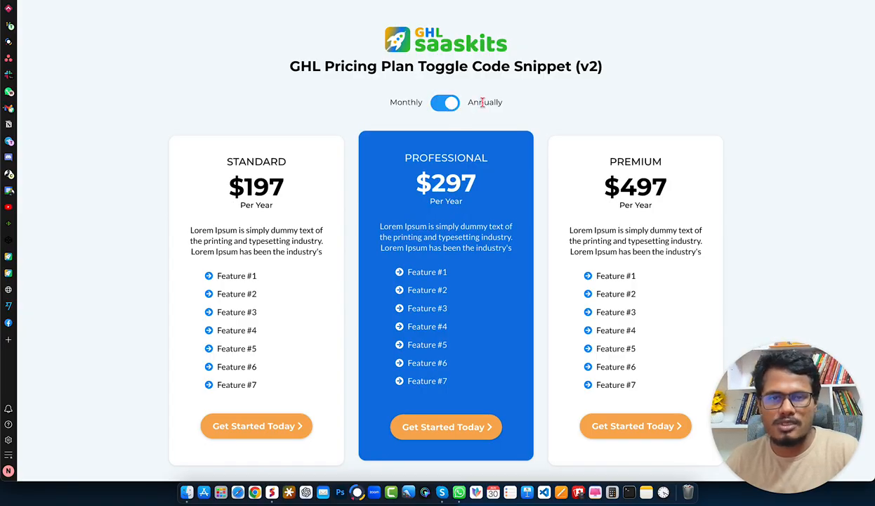
click(441, 102)
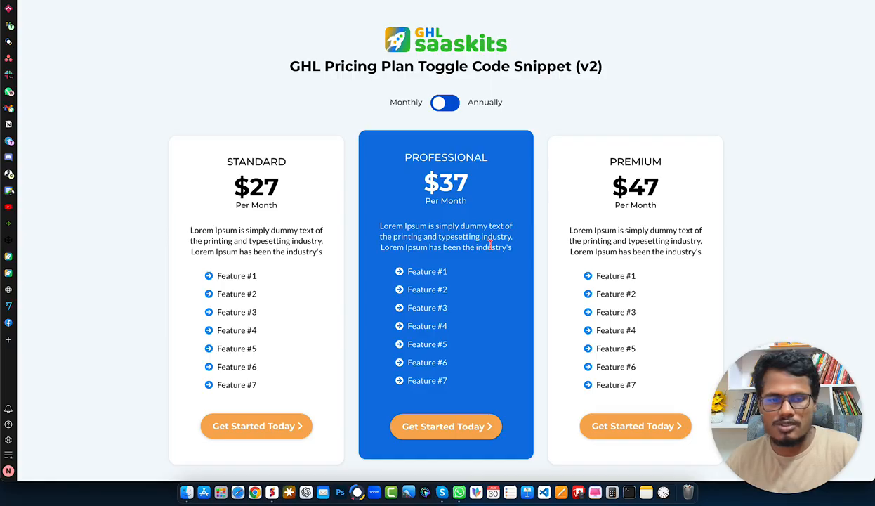
click(463, 102)
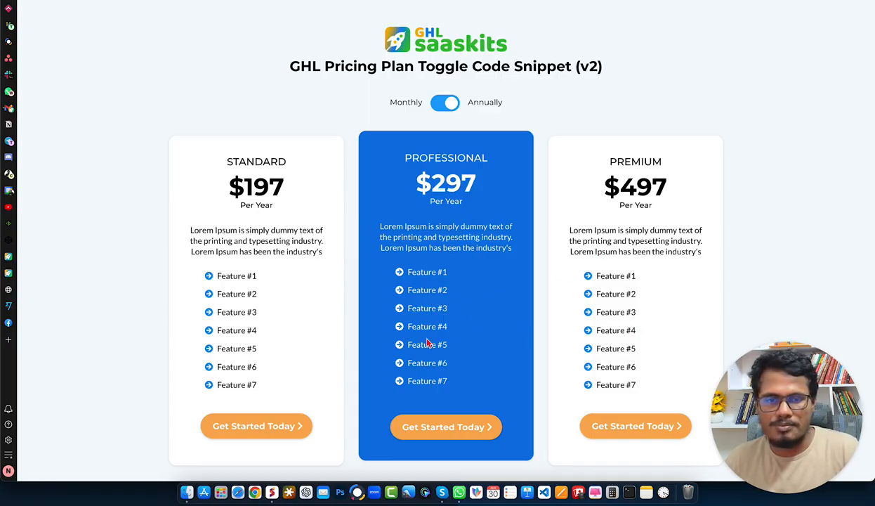
click(443, 106)
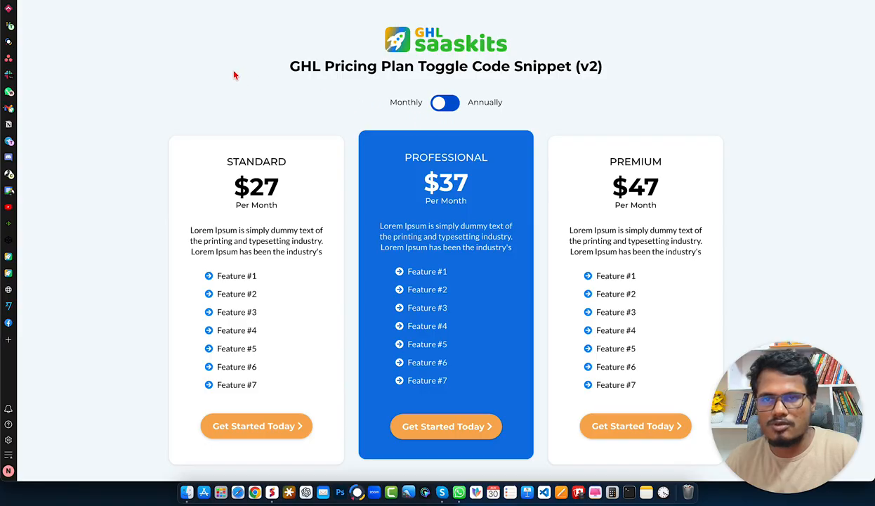
Switch to the page editor and examine the Monthly Plan and Yearly Plan rows with their pricing columns.
key(ctrl+shift+Tab)
scroll(422, 155, down, 1)
scroll(422, 155, up, 1)
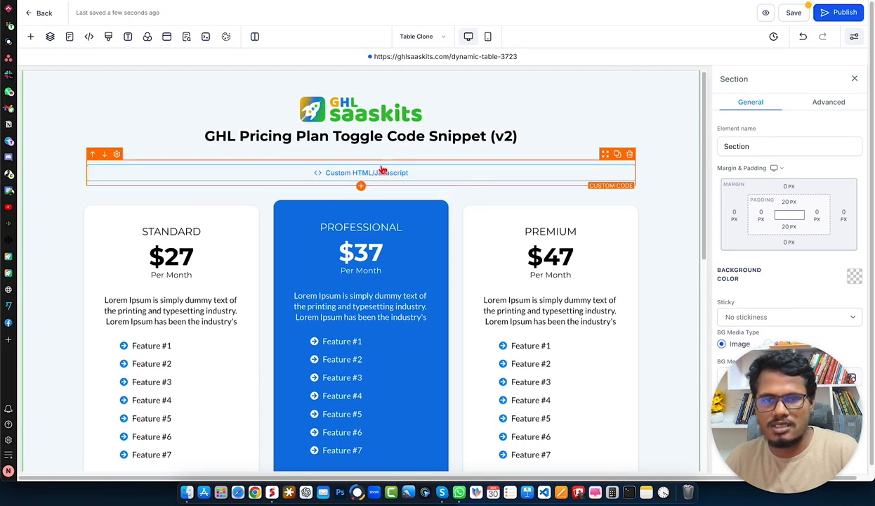
scroll(400, 176, down, 1)
scroll(413, 185, down, 1)
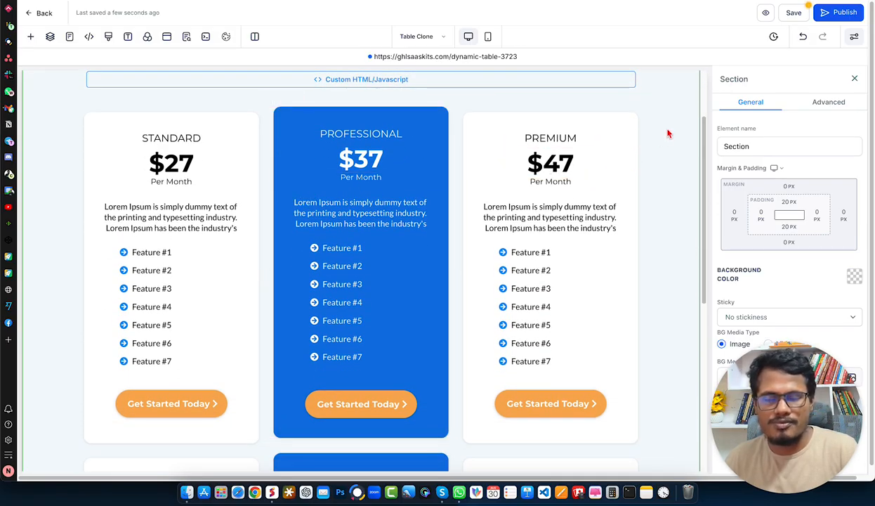
click(414, 97)
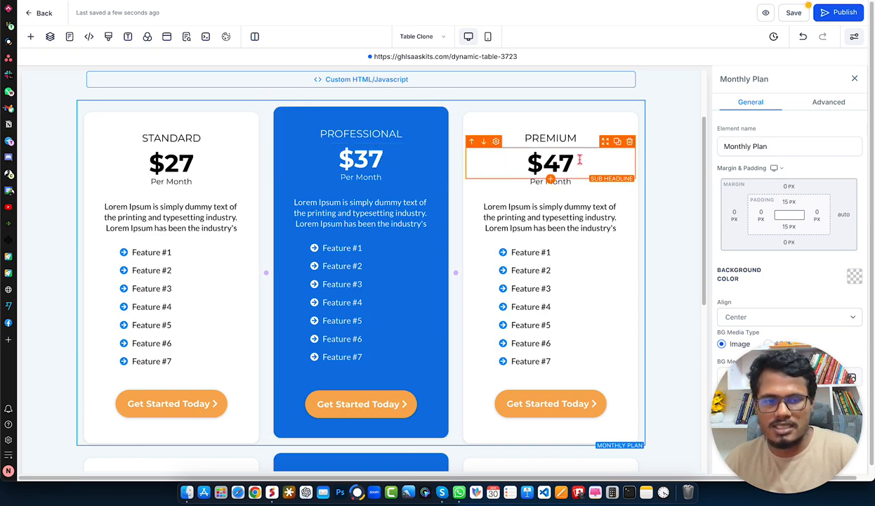
click(668, 143)
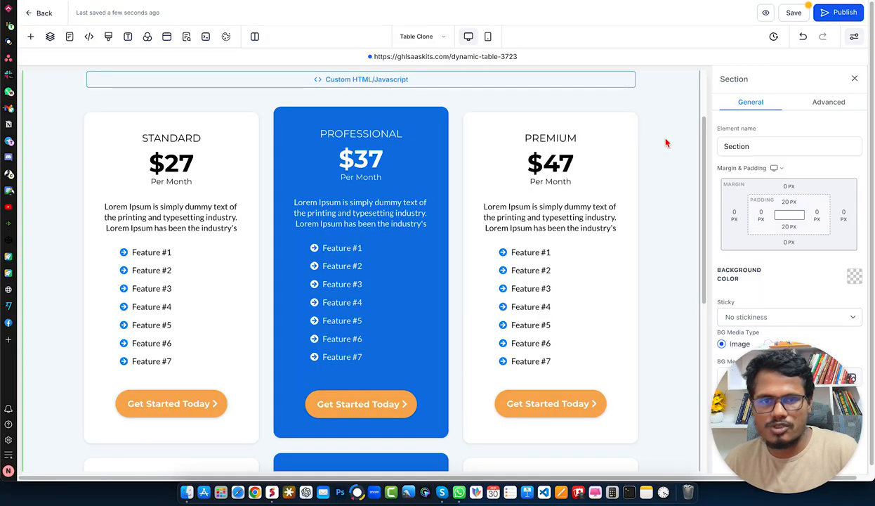
click(317, 105)
scroll(474, 172, down, 5)
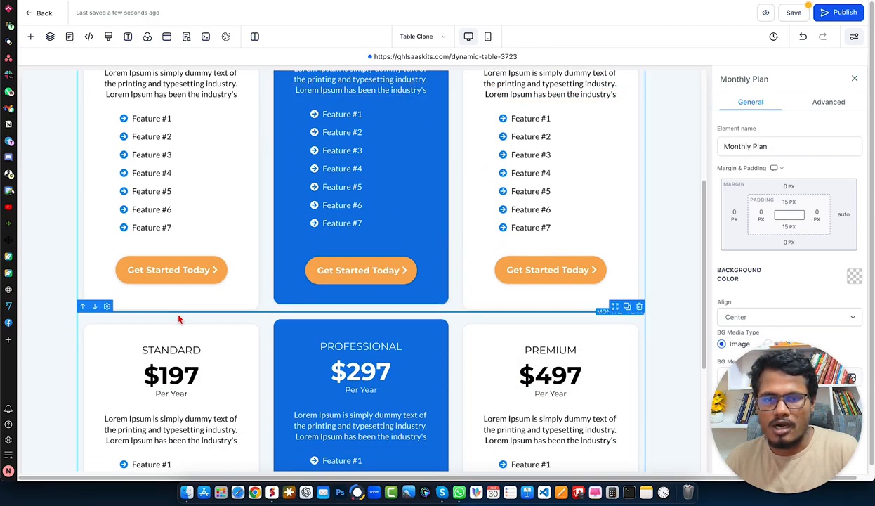
scroll(360, 302, up, 6)
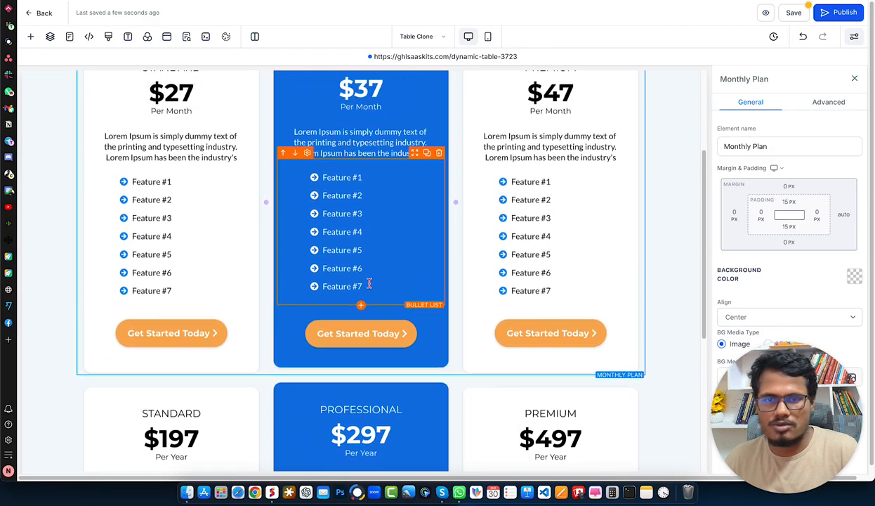
scroll(232, 177, up, 3)
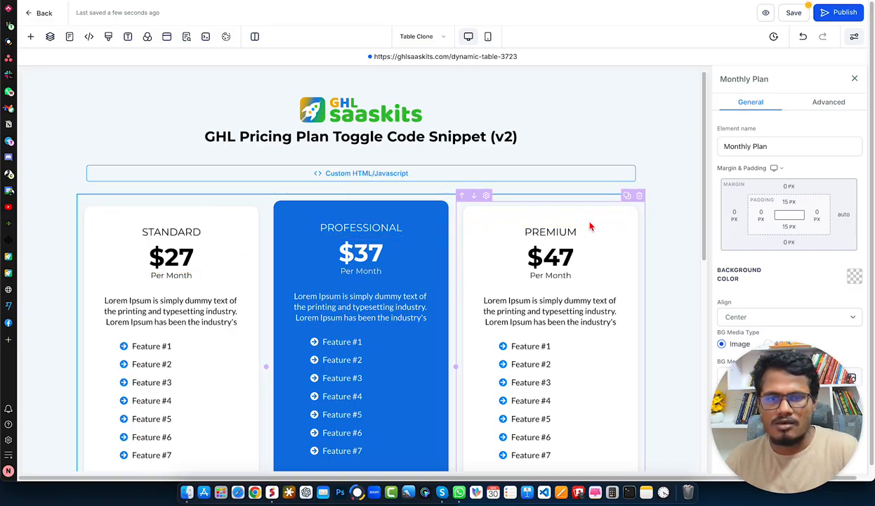
scroll(487, 243, down, 6)
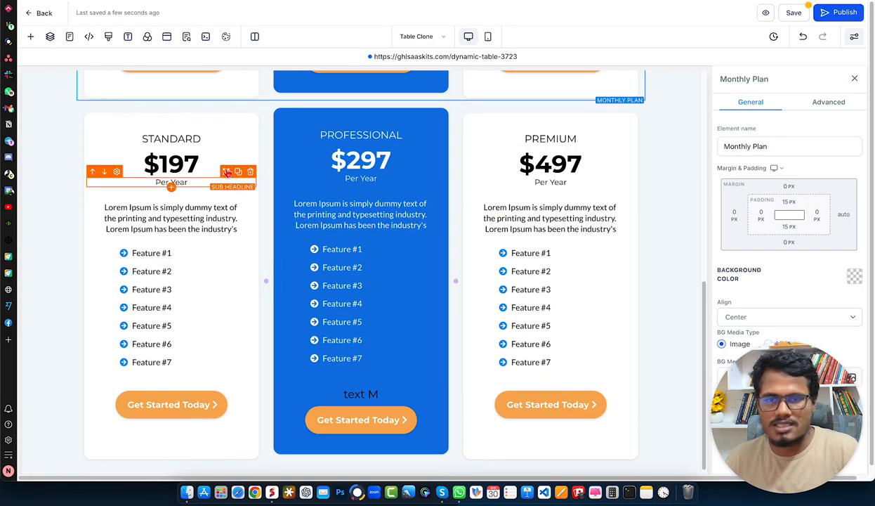
click(210, 105)
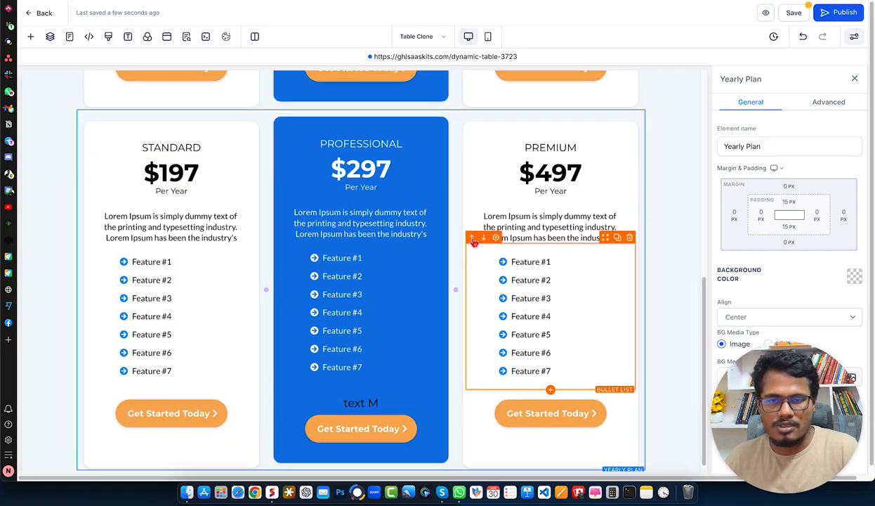
scroll(480, 232, up, 3)
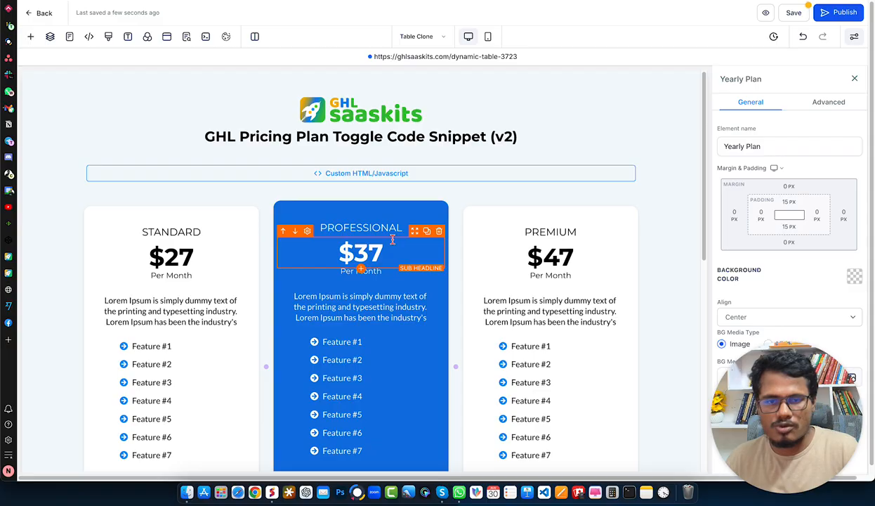
Delete the stray "text M" element above the button in the yearly Professional column.
scroll(393, 242, down, 5)
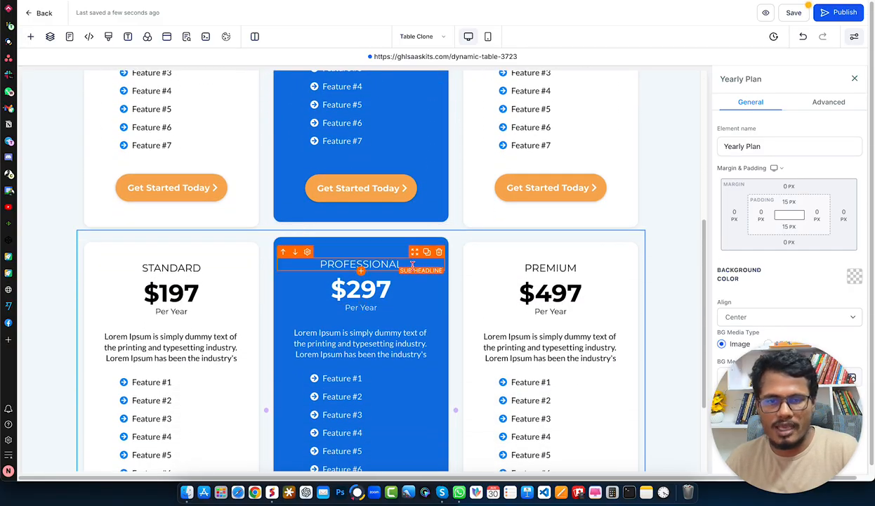
scroll(412, 265, down, 2)
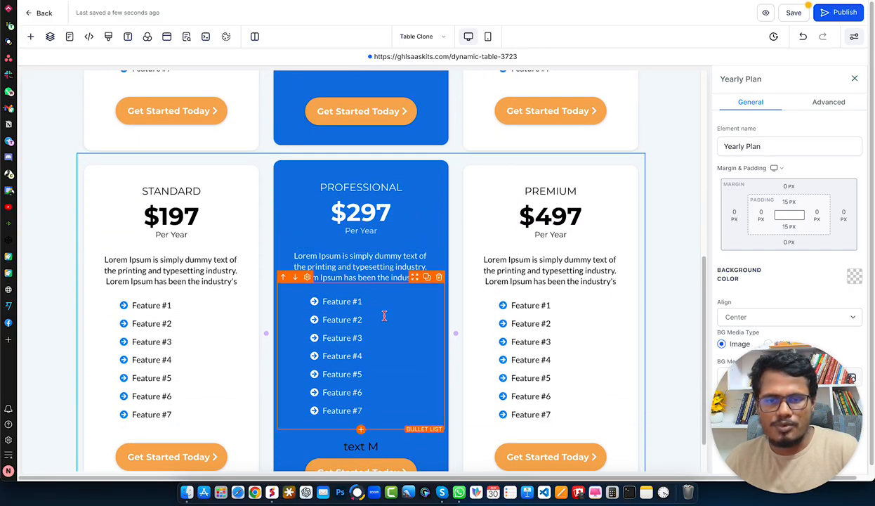
scroll(524, 288, down, 1)
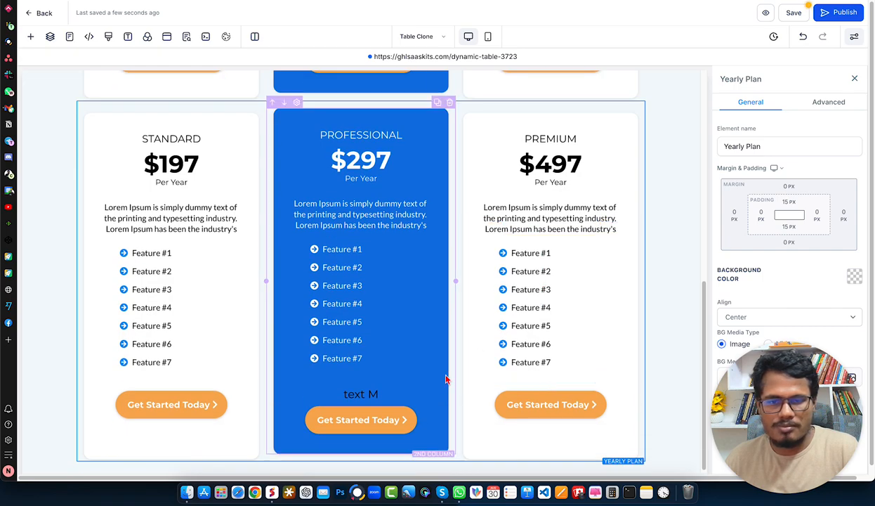
click(414, 375)
click(435, 377)
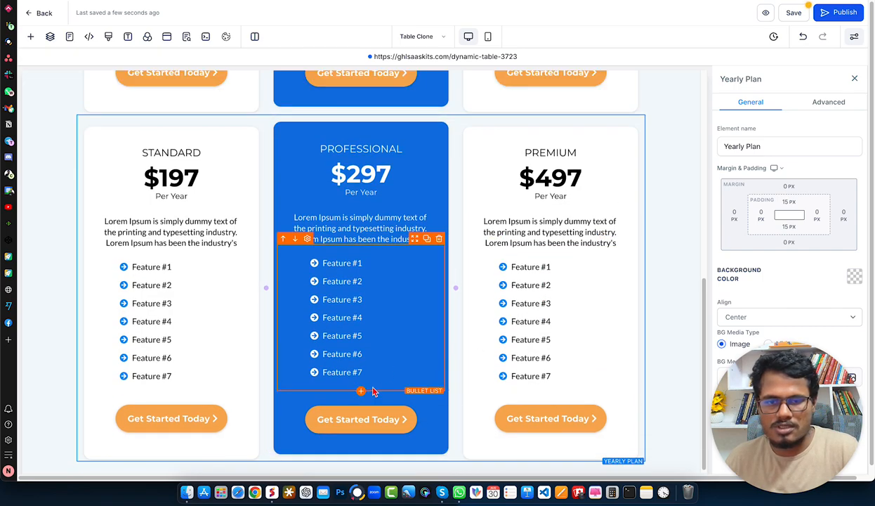
scroll(642, 162, down, 1)
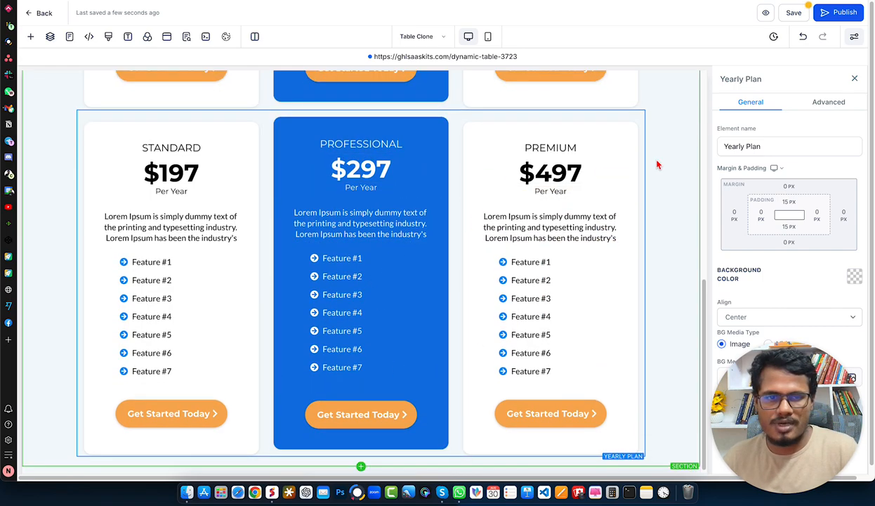
Add a second custom Code element below the existing custom code block and delete it again.
scroll(657, 165, up, 5)
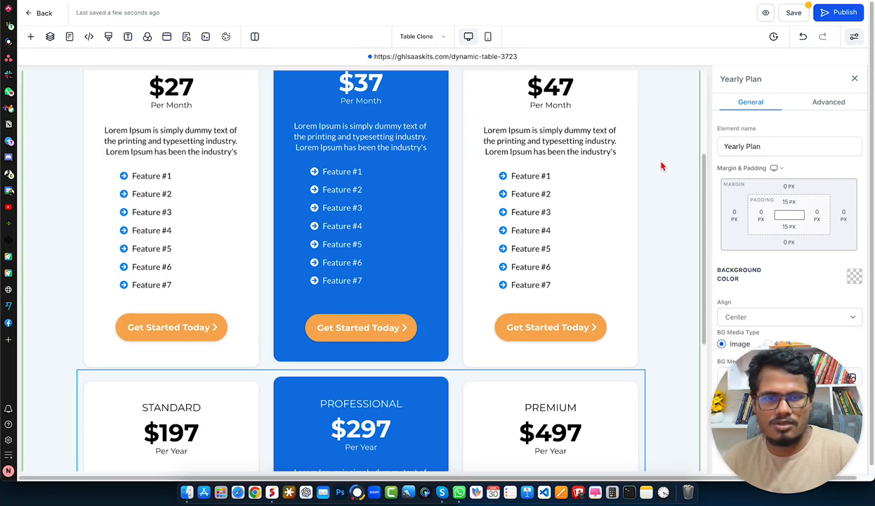
scroll(660, 166, up, 3)
scroll(508, 168, up, 1)
scroll(510, 170, up, 1)
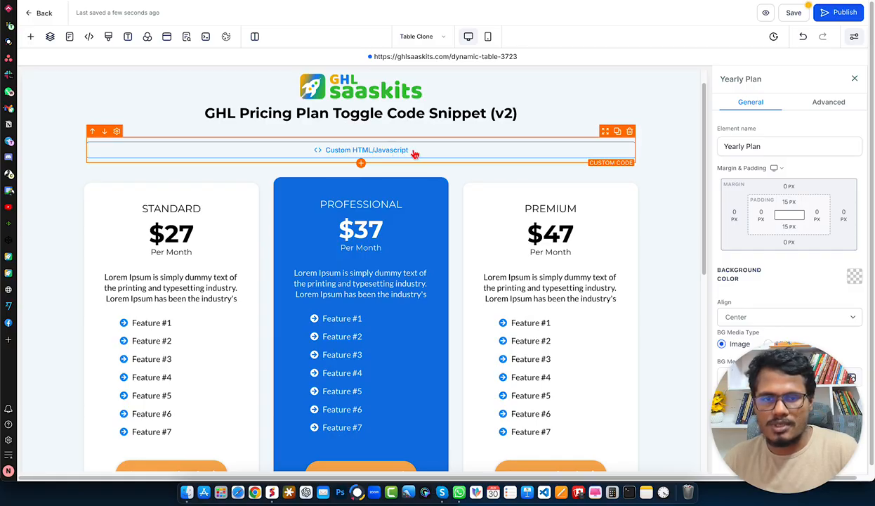
click(360, 163)
scroll(180, 297, down, 1)
scroll(181, 298, down, 5)
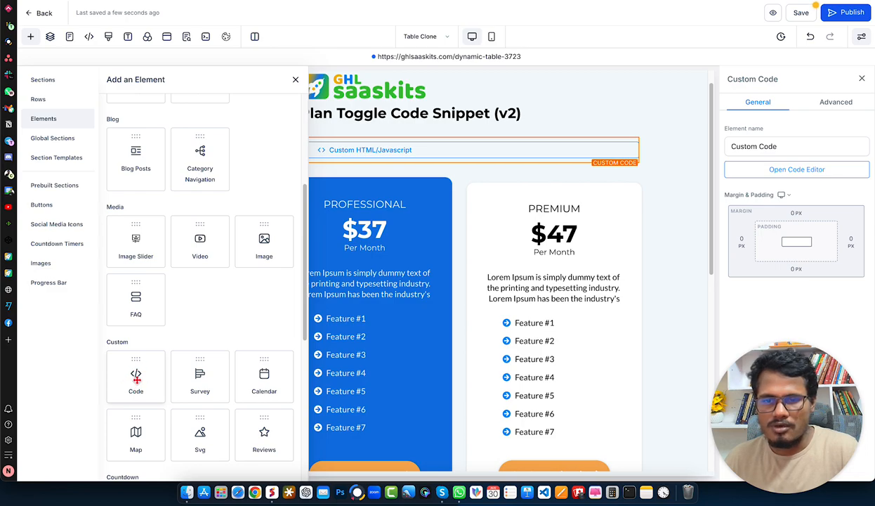
click(137, 377)
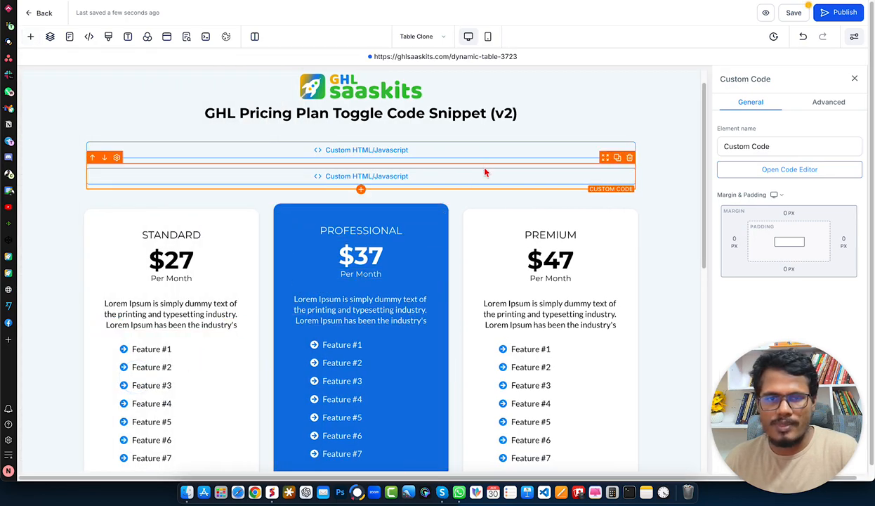
click(630, 157)
Open the existing custom code block's code and insert blank lines between the toggle box's closing div and the note comment.
click(463, 151)
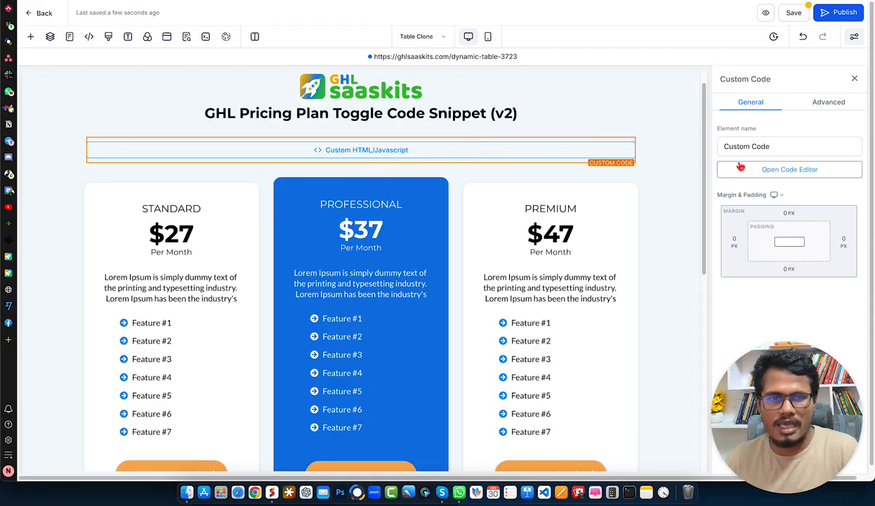
click(776, 172)
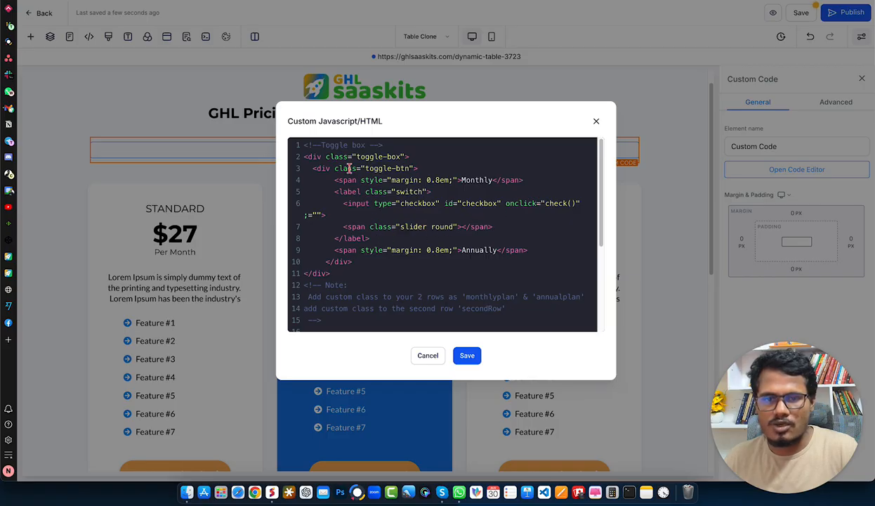
click(330, 273)
key(Return)
key(Return)
key(Return)
key(Return)
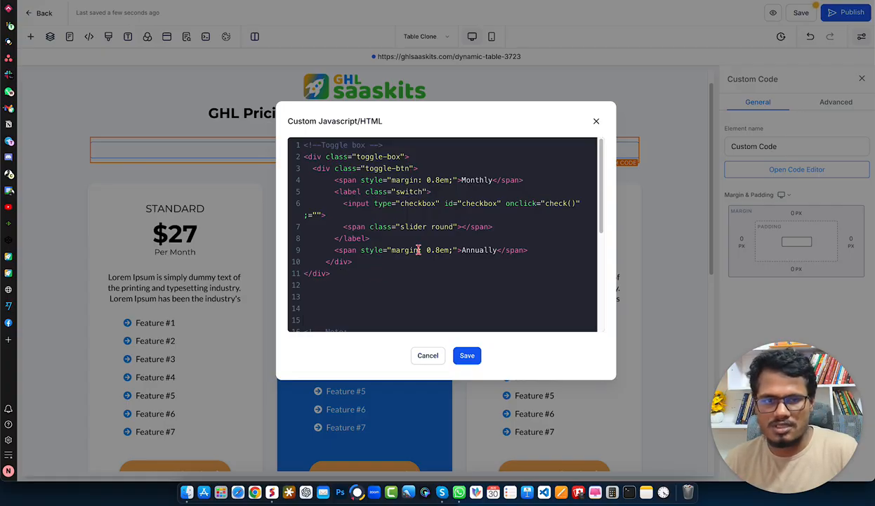
Compare the toggle labels in the code with the live page, change "Annually" to "Yearly", and save the code.
drag(460, 178, 493, 176)
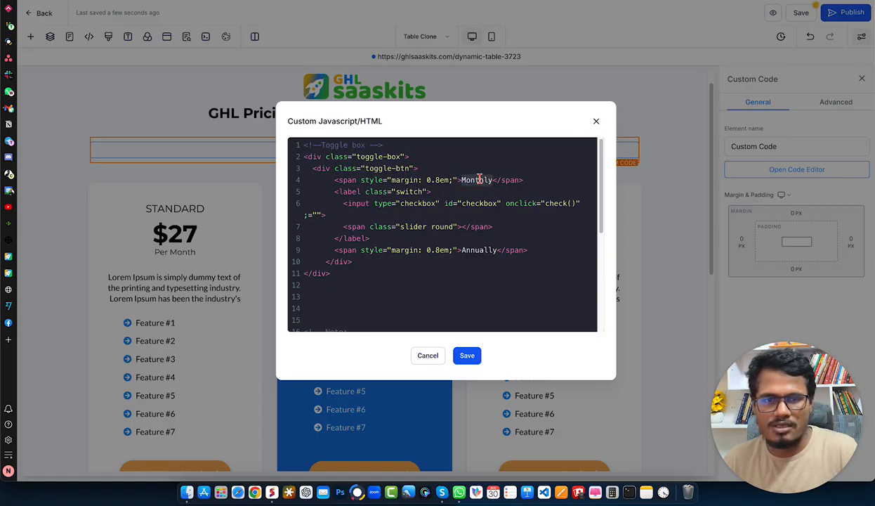
drag(461, 251, 495, 248)
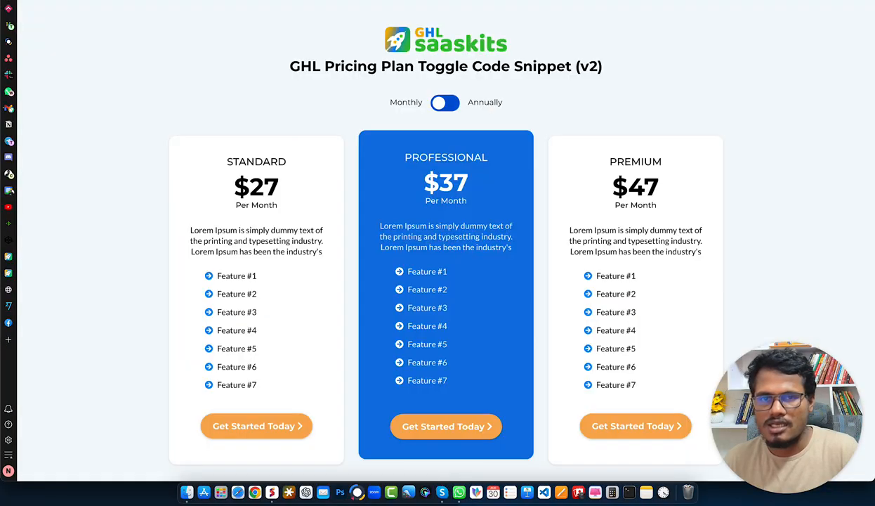
drag(388, 102, 503, 102)
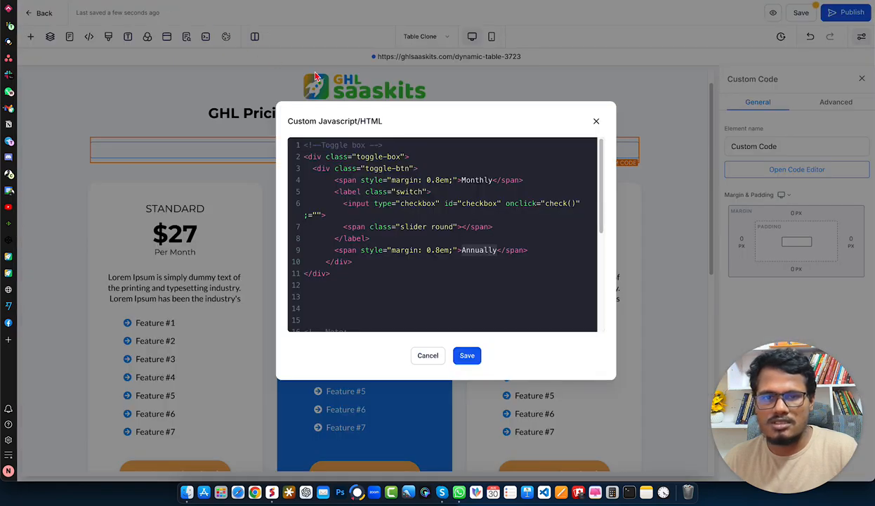
double_click(478, 179)
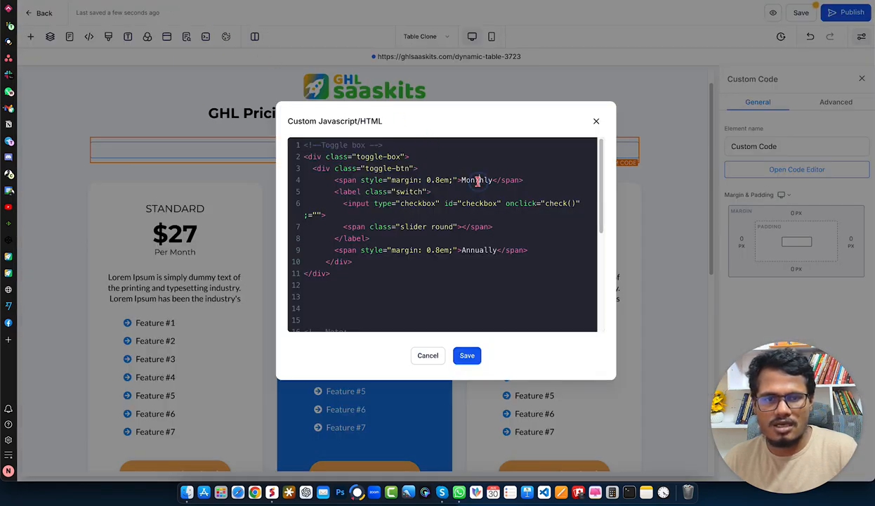
double_click(479, 250)
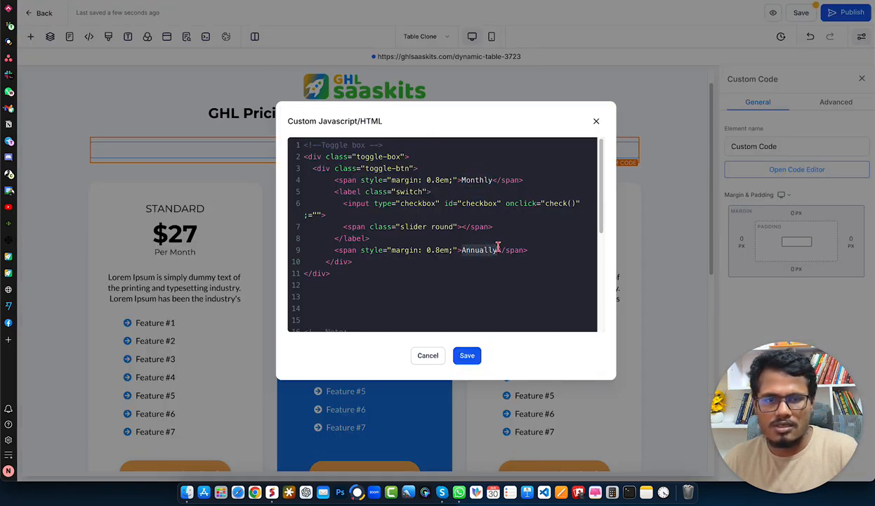
text(Year)
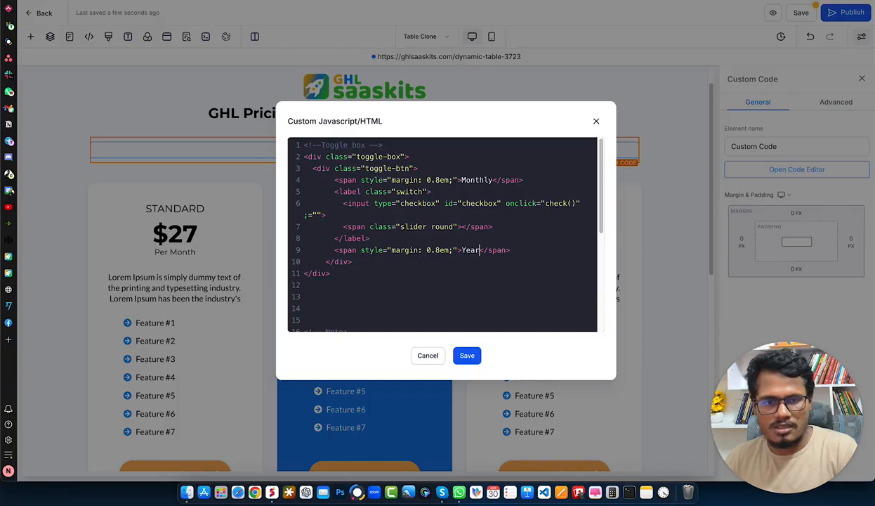
text(ly)
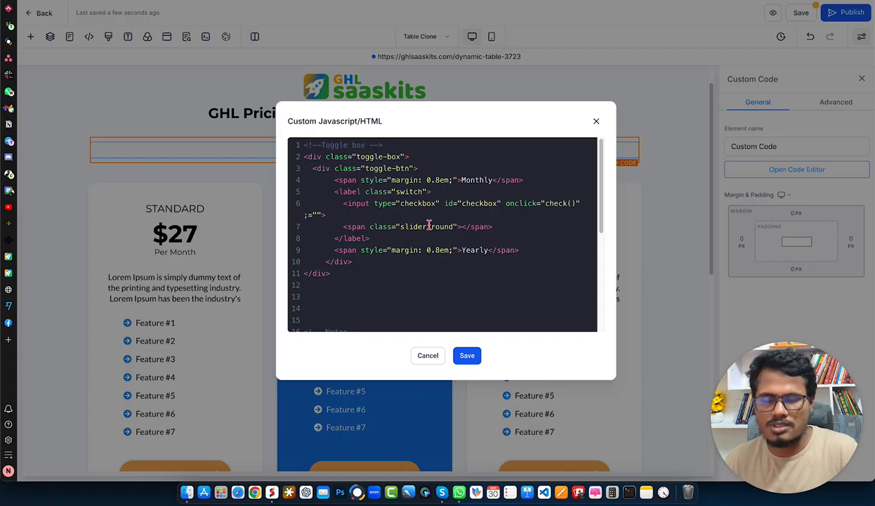
click(468, 357)
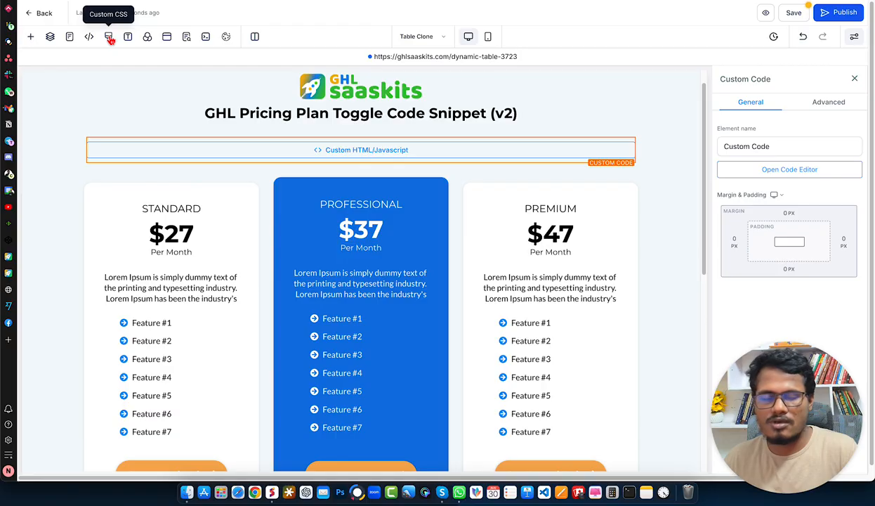
Open the page's custom CSS, then switch the live page's pricing toggle between Monthly and Annually to compare its background colors.
click(108, 37)
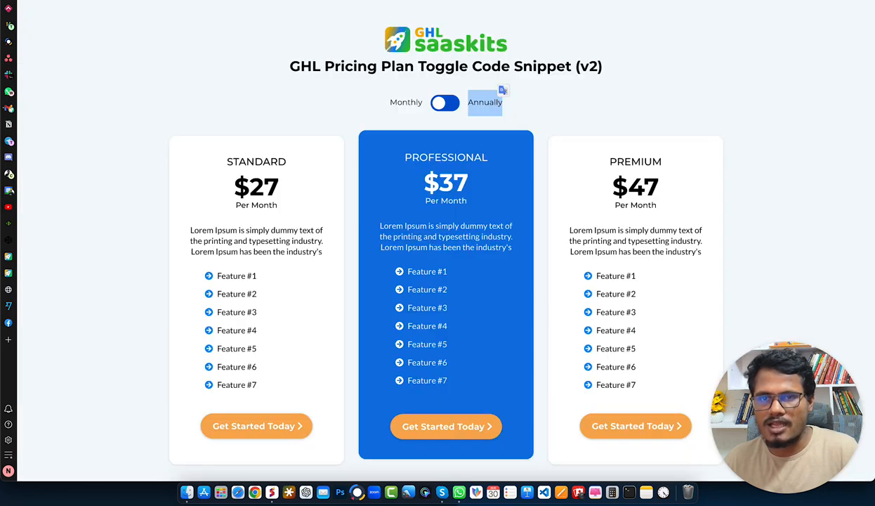
click(446, 107)
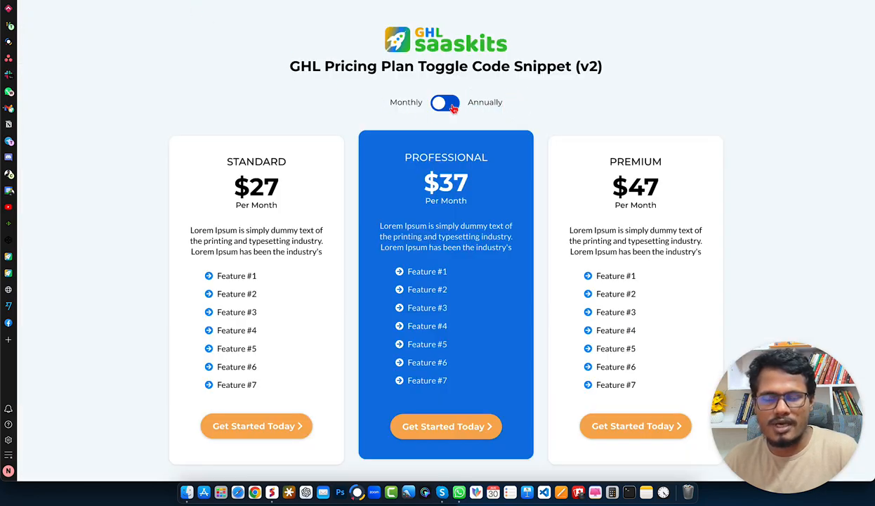
click(450, 105)
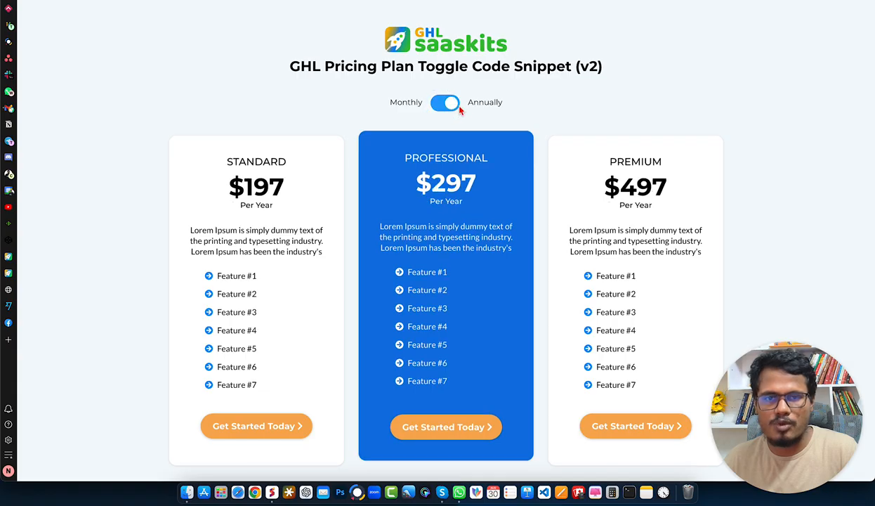
click(450, 108)
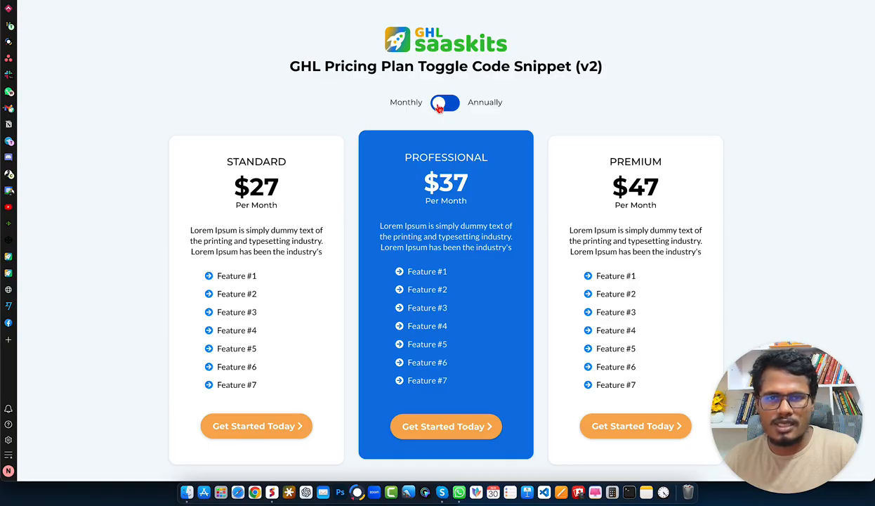
click(439, 107)
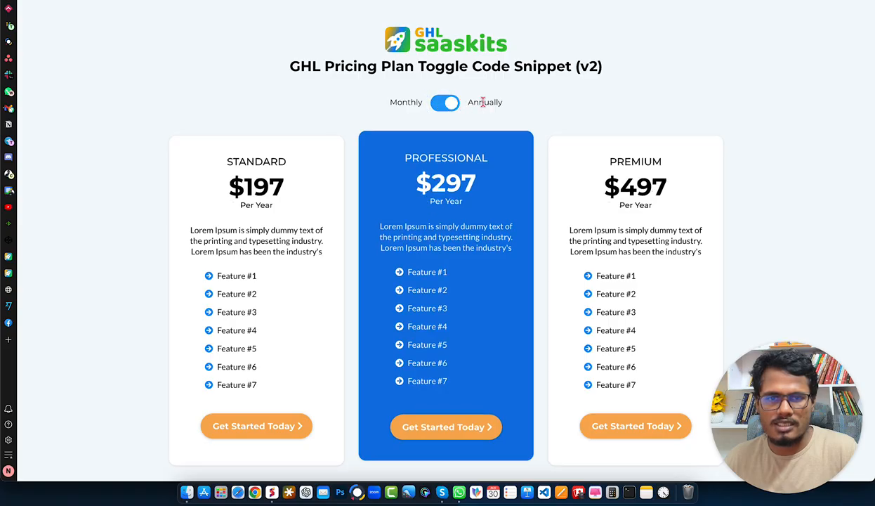
click(439, 108)
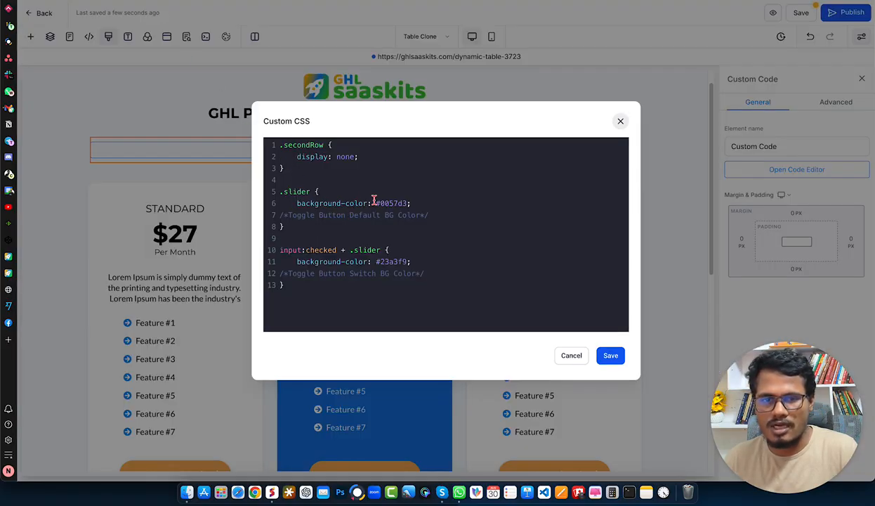
Review the default and checked-state slider background colors in the custom CSS against the live toggle, and save the CSS.
drag(375, 203, 407, 203)
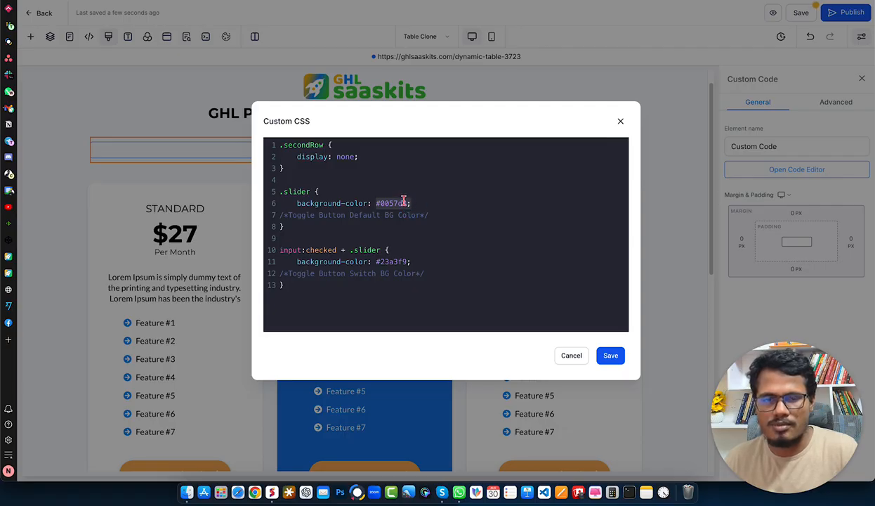
click(377, 262)
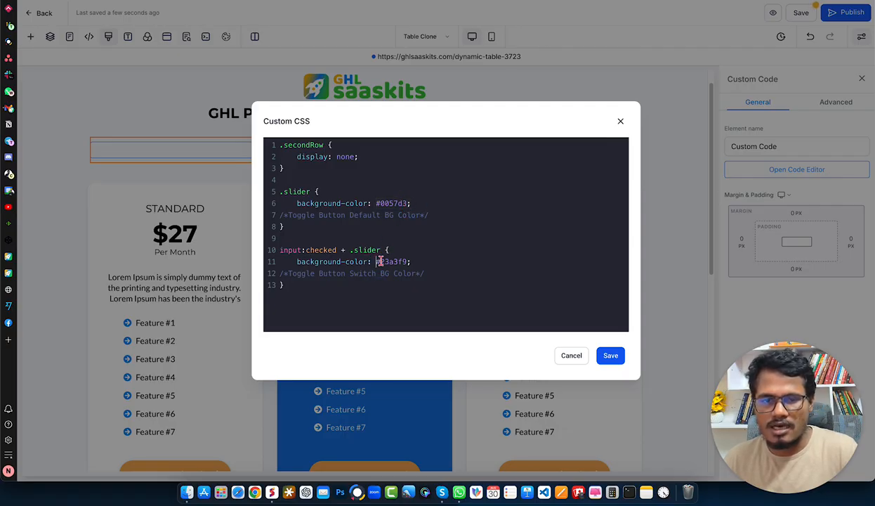
drag(376, 261, 409, 261)
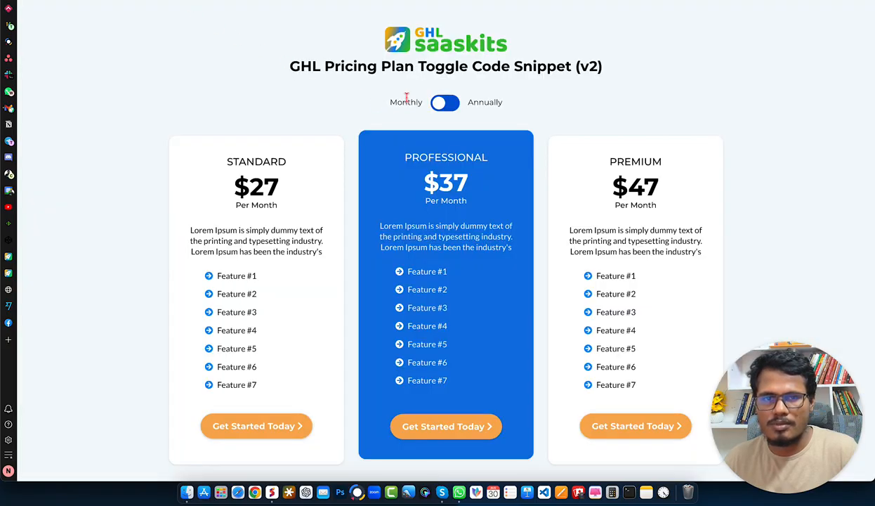
click(446, 105)
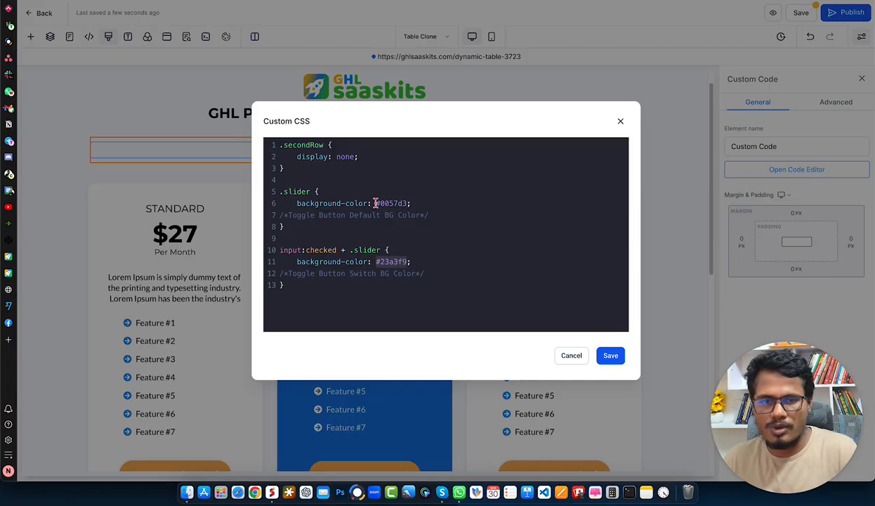
drag(375, 203, 405, 203)
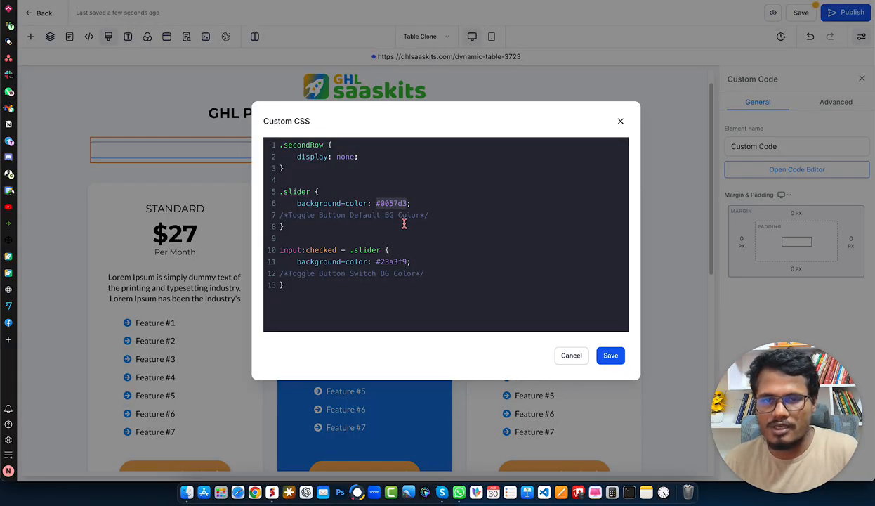
drag(308, 288, 243, 144)
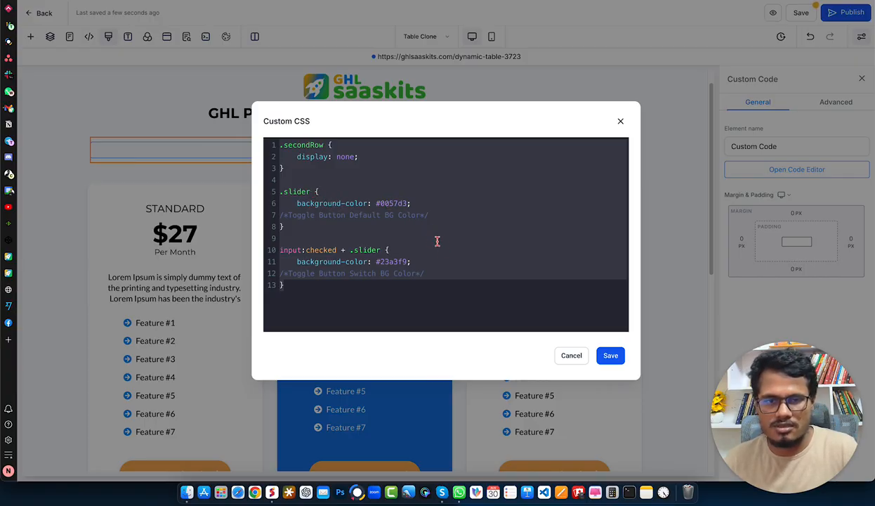
click(437, 274)
click(610, 355)
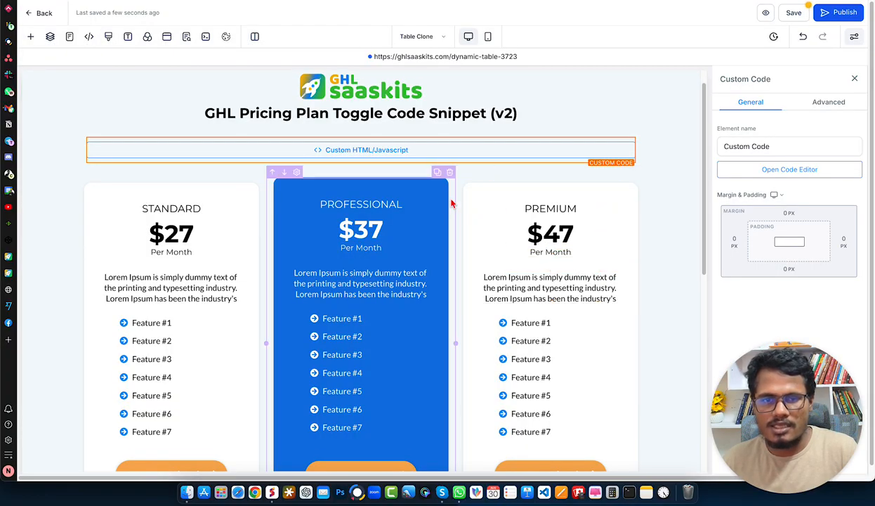
Check the custom class assigned to the monthly pricing row in its advanced settings.
scroll(453, 200, down, 1)
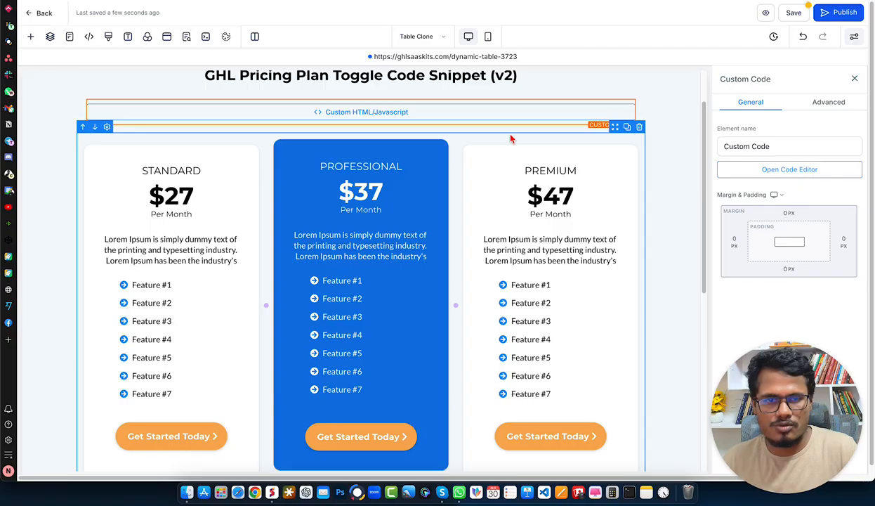
click(509, 140)
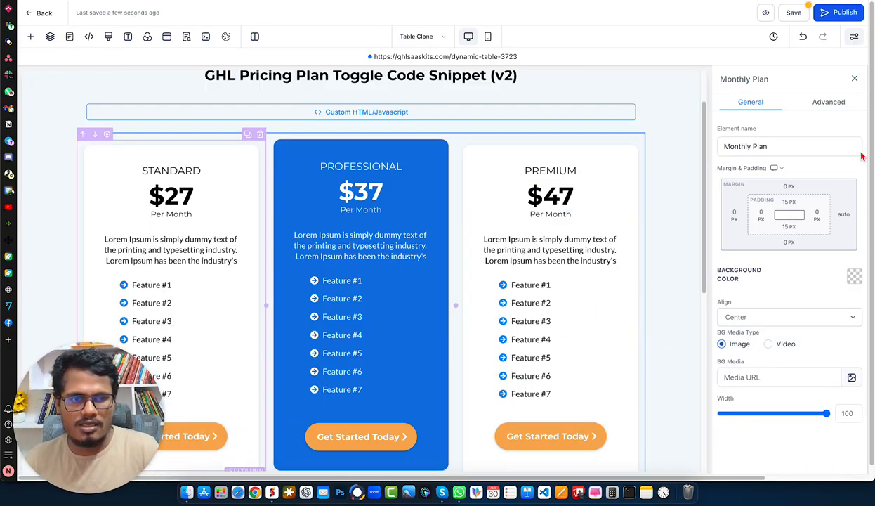
click(828, 105)
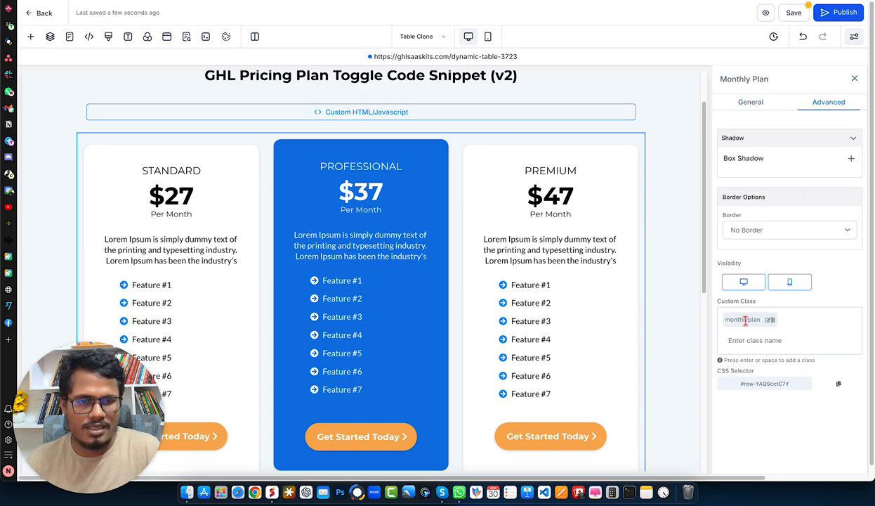
drag(724, 320, 759, 319)
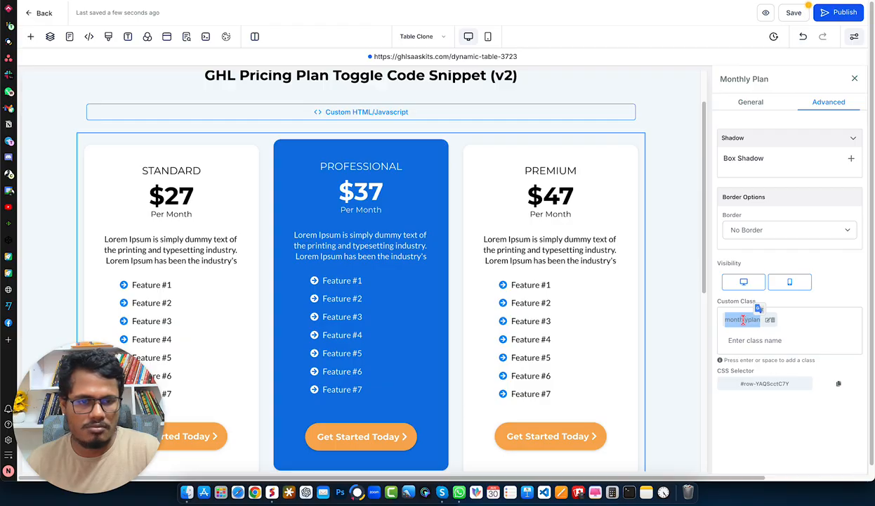
click(741, 319)
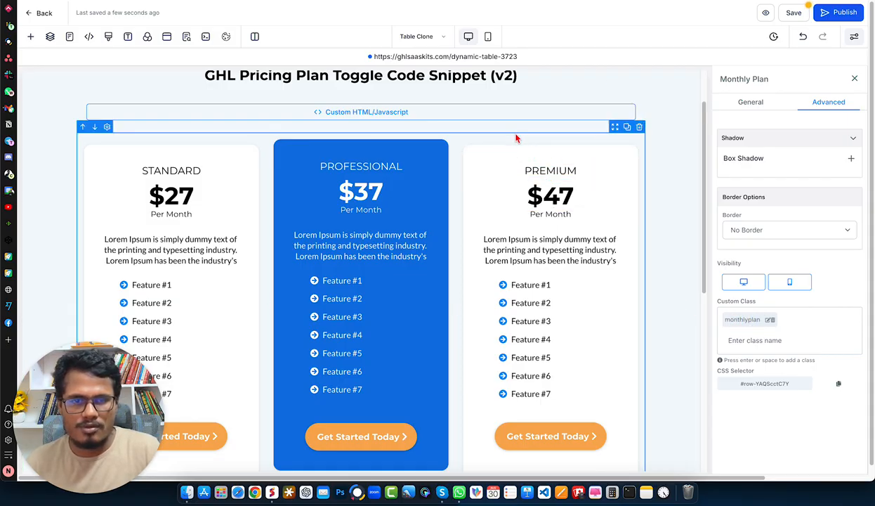
Add the custom class "secondRow" to the yearly pricing row alongside its existing class.
scroll(515, 140, down, 5)
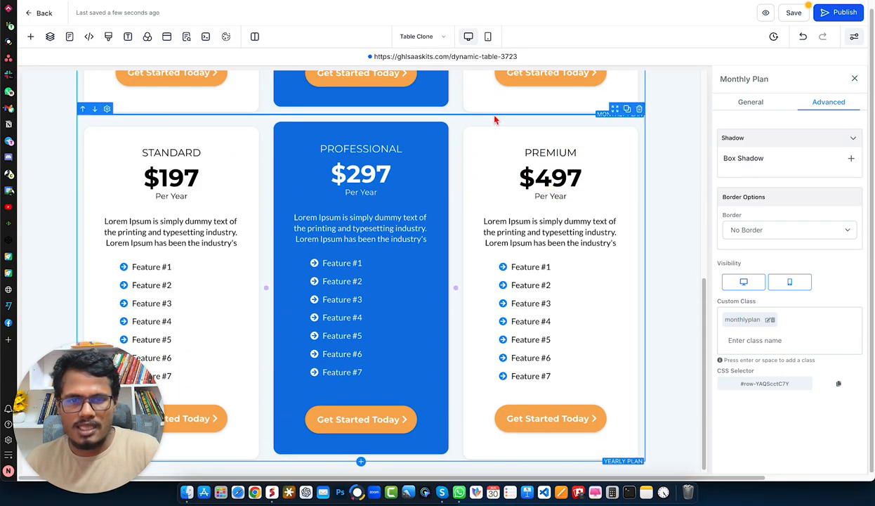
click(499, 121)
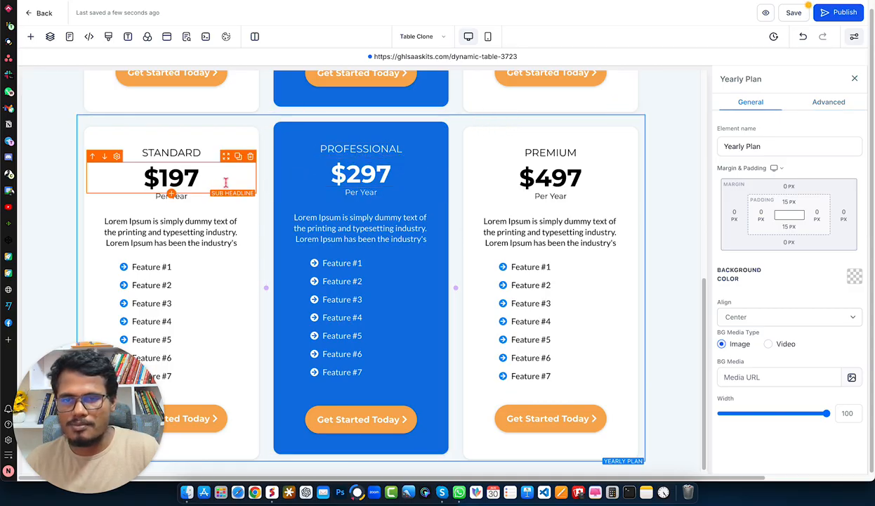
click(826, 103)
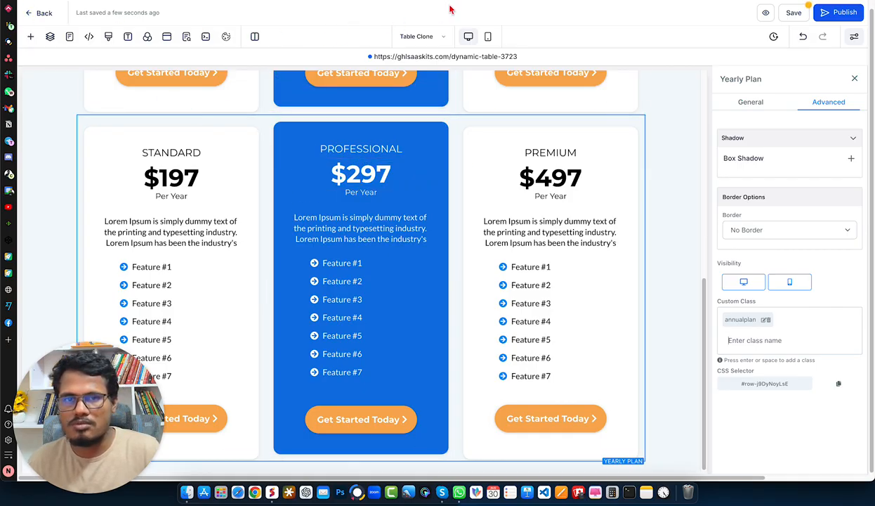
scroll(361, 270, up, 1)
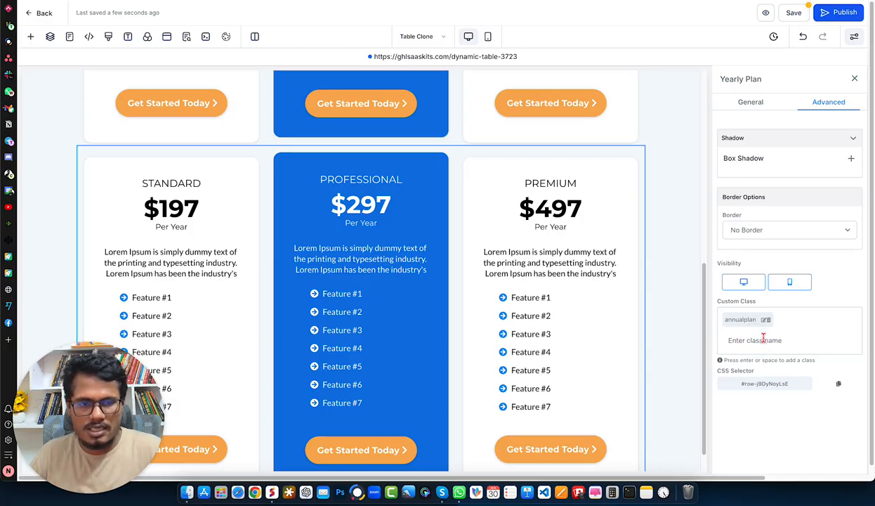
text(secondRow)
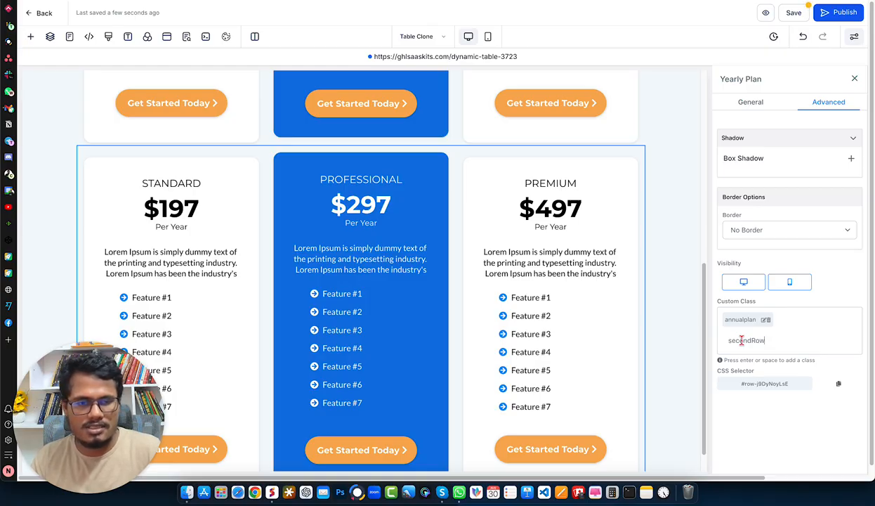
key(Return)
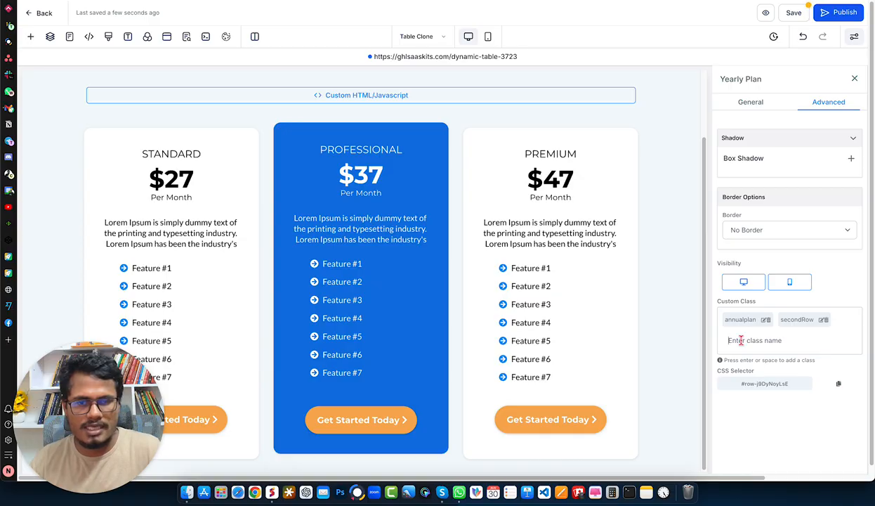
Check which pricing rows show in the builder and test the Monthly/Annually toggle on the live page.
scroll(378, 469, down, 1)
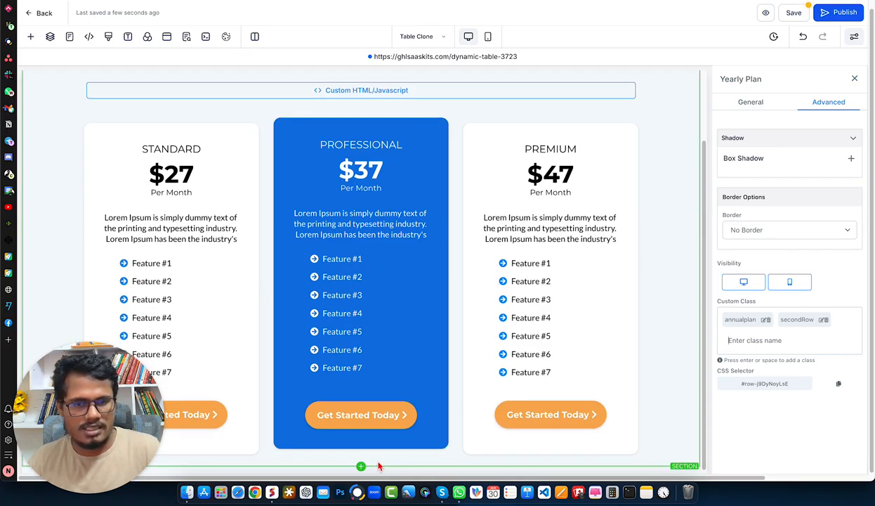
scroll(553, 418, up, 1)
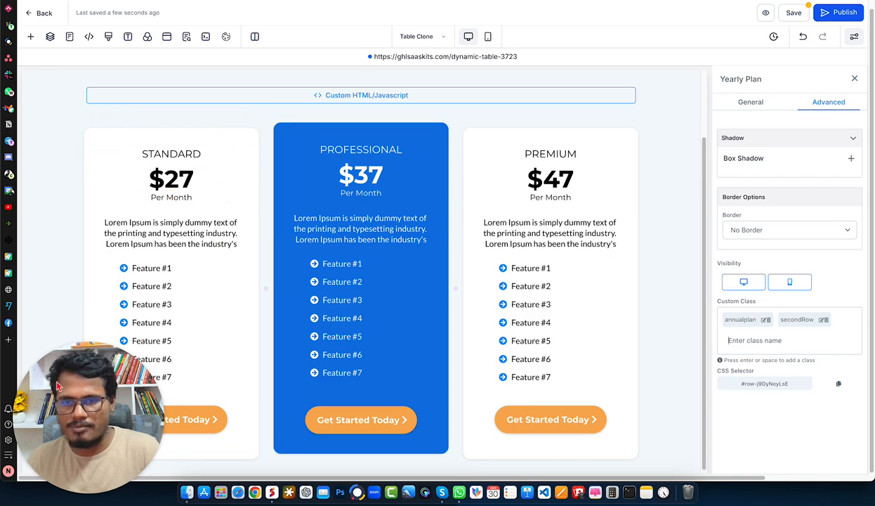
scroll(455, 409, down, 1)
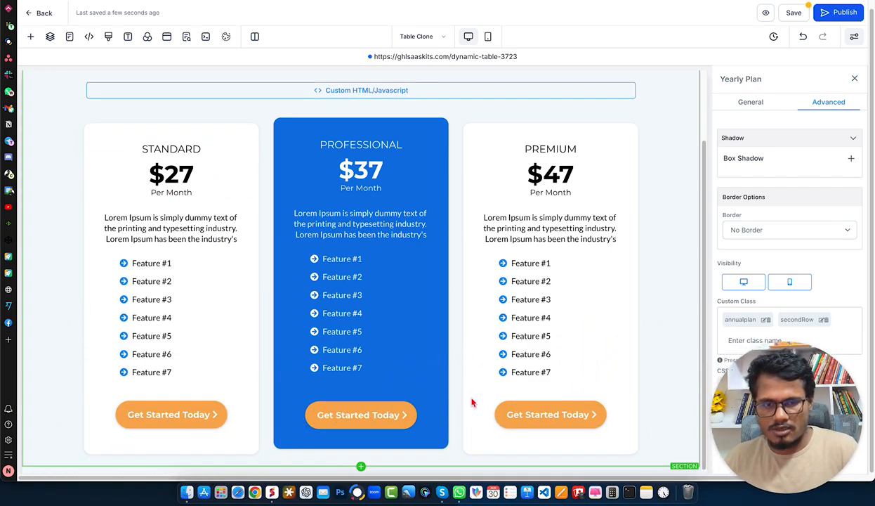
scroll(410, 343, up, 3)
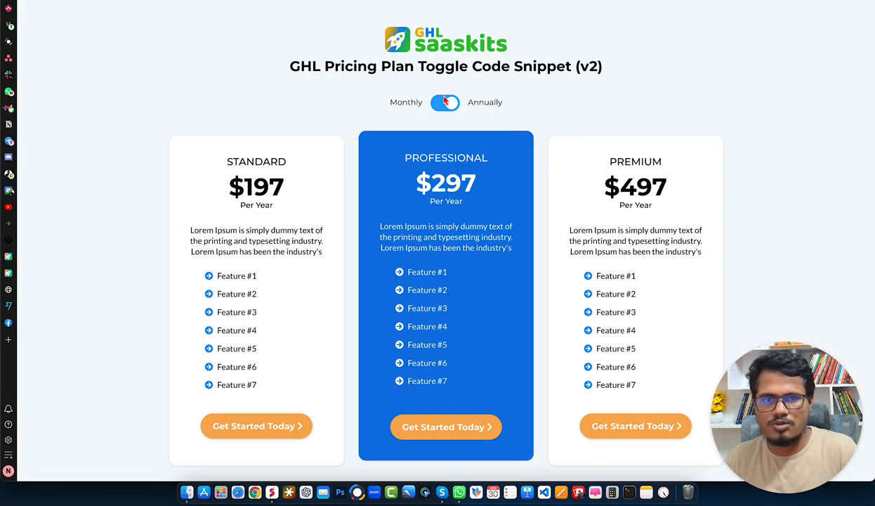
click(444, 104)
click(452, 106)
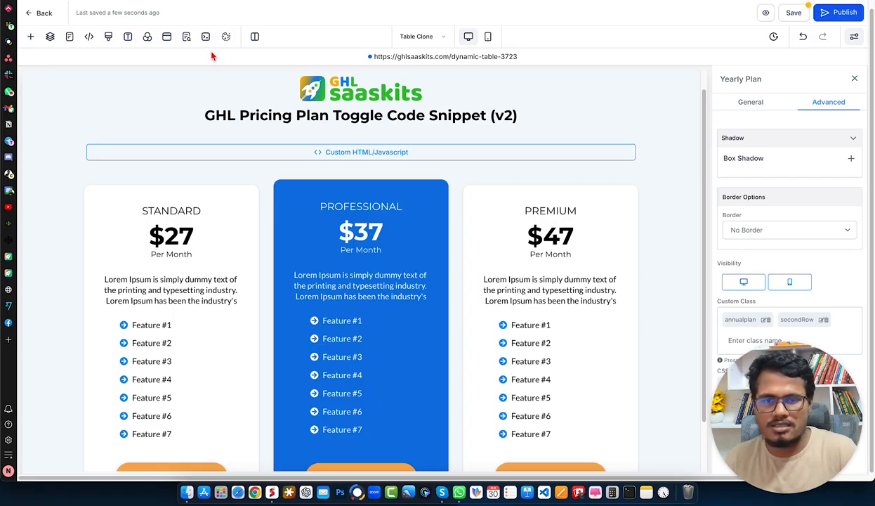
Open the page's layer list and check the element names of the Monthly Plan and Yearly Plan rows.
scroll(337, 196, down, 2)
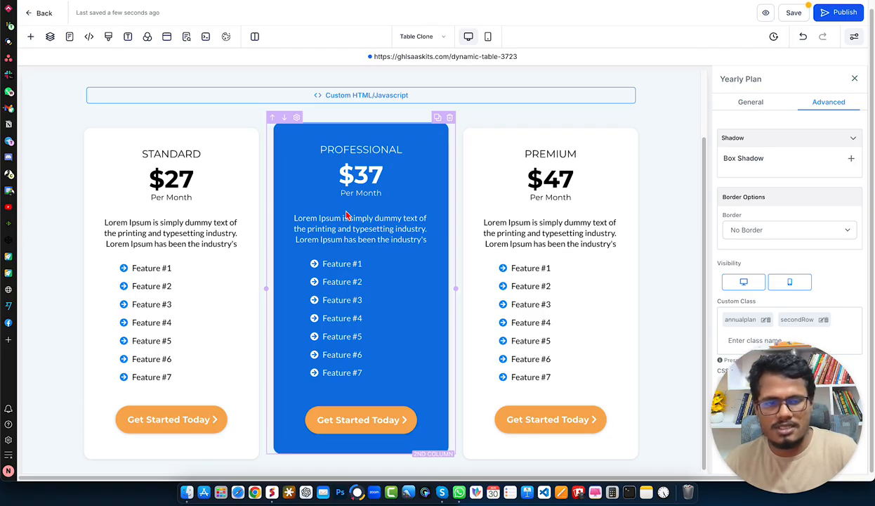
click(50, 38)
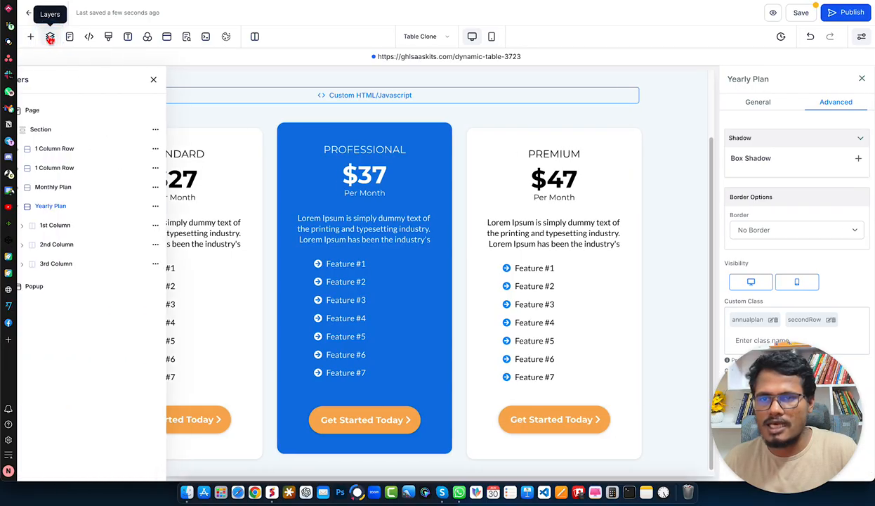
click(64, 206)
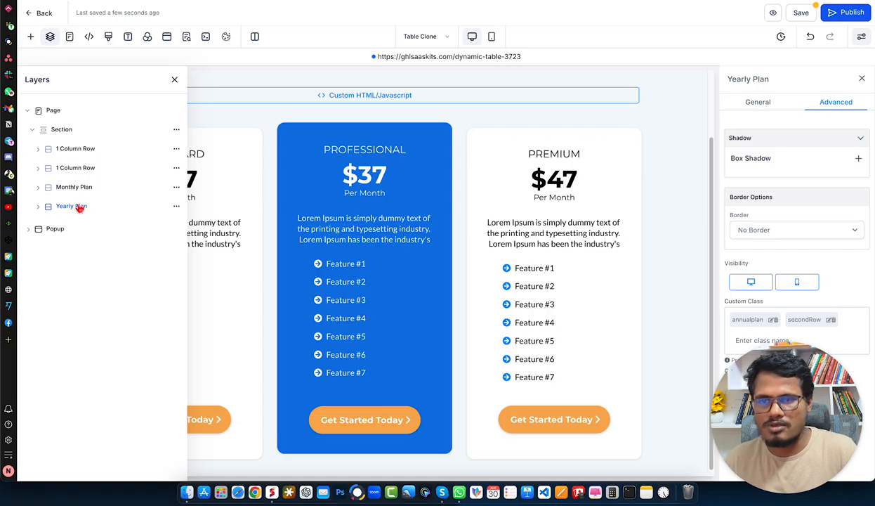
click(379, 123)
click(774, 147)
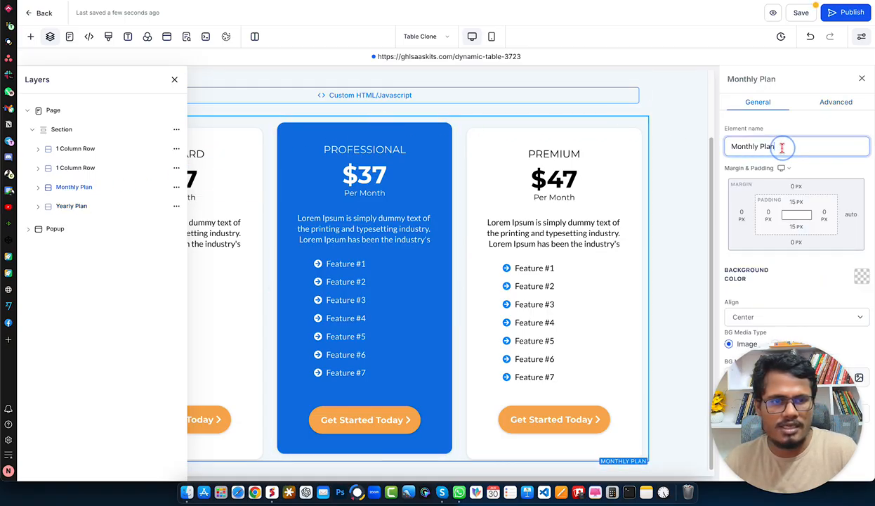
drag(782, 148, 717, 145)
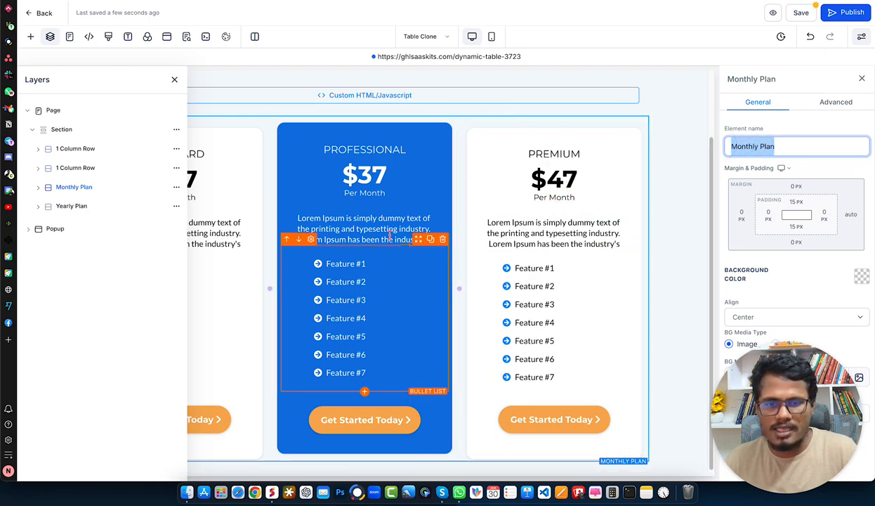
click(78, 206)
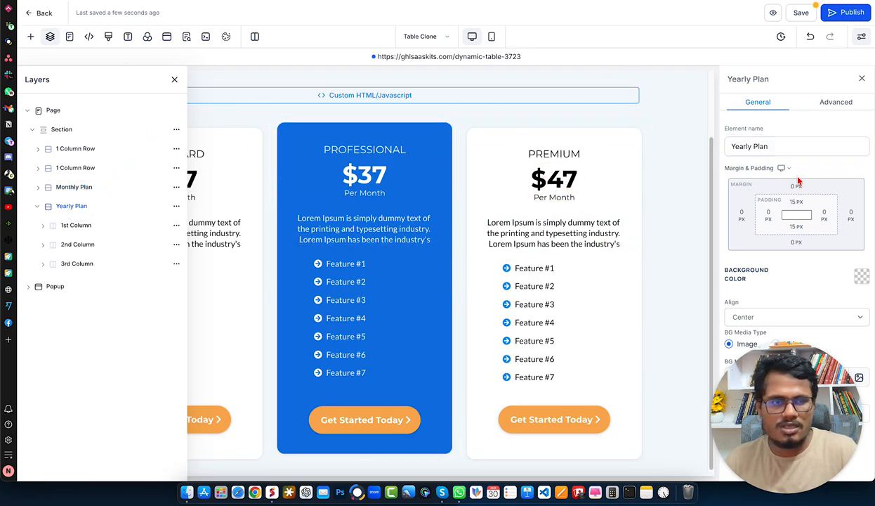
Remove the custom class "secondRow" from the Yearly Plan row and check the row's element name.
click(835, 102)
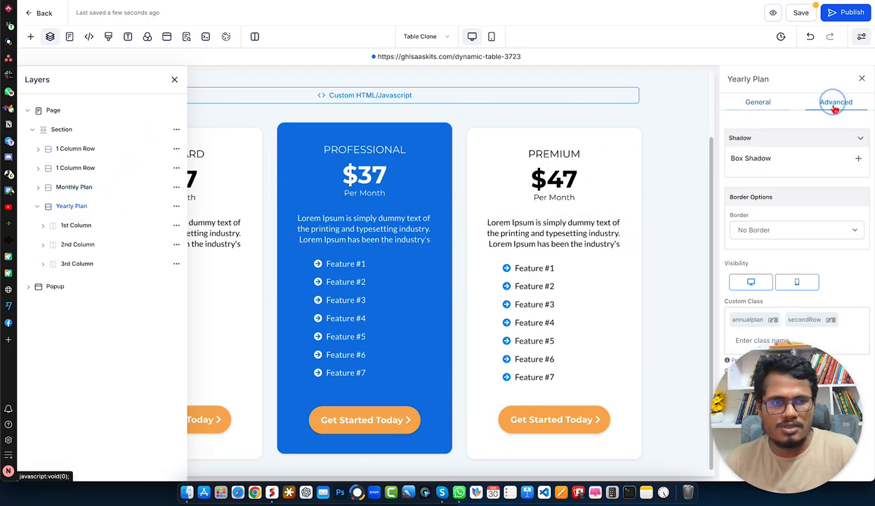
click(831, 320)
scroll(578, 335, down, 3)
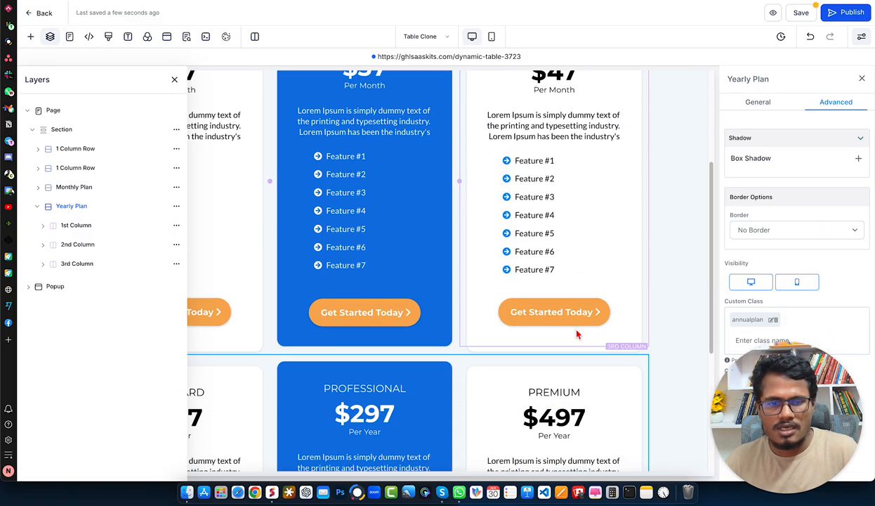
scroll(578, 335, down, 2)
click(555, 296)
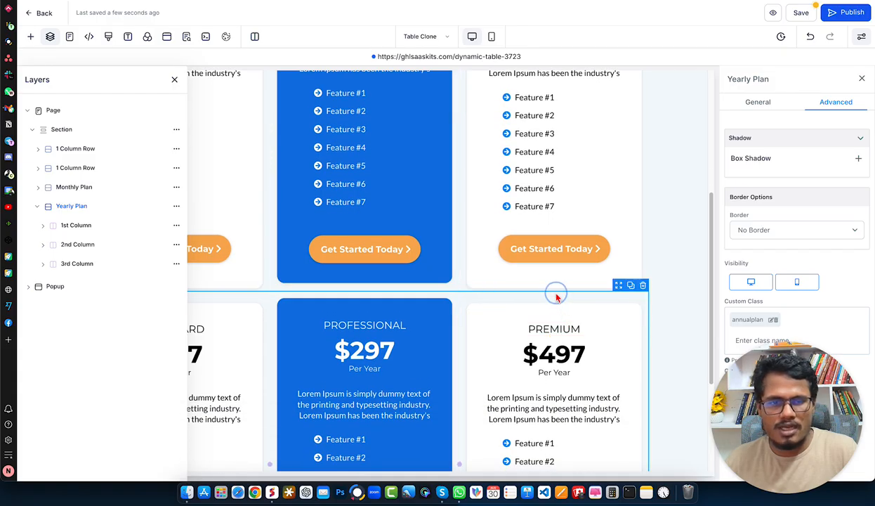
click(758, 106)
drag(780, 146, 719, 151)
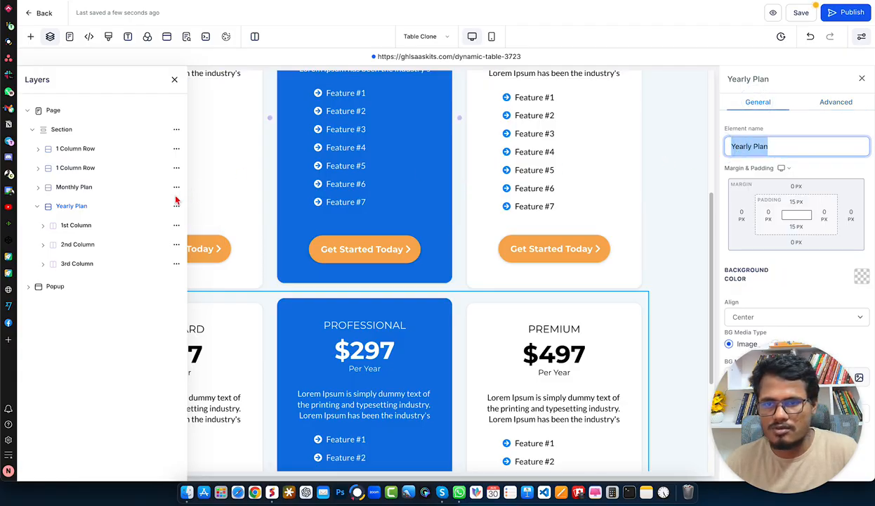
Select the Yearly Plan row and add the custom class "secondRow" to it again, next to "annualplan".
click(73, 208)
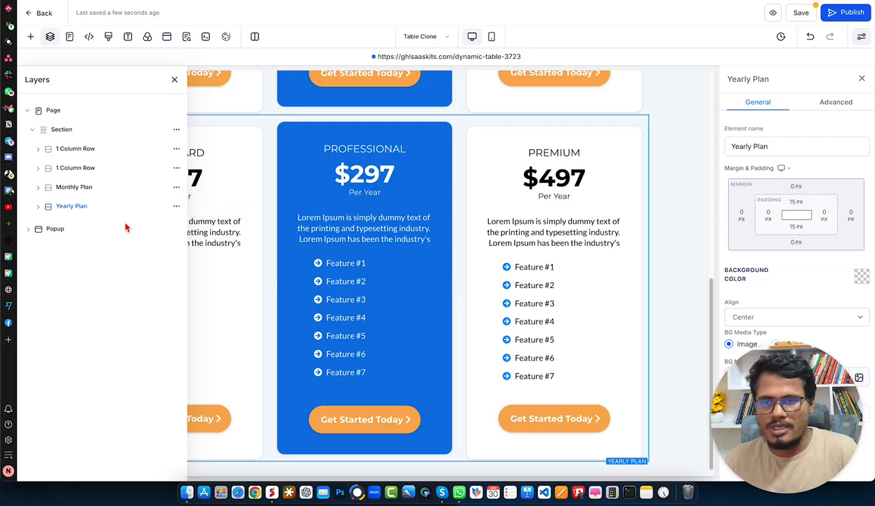
click(71, 208)
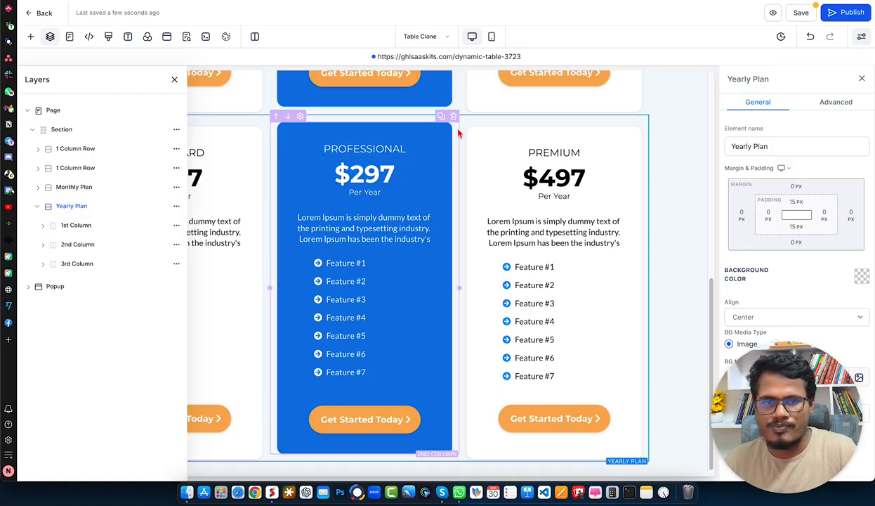
click(570, 121)
click(830, 103)
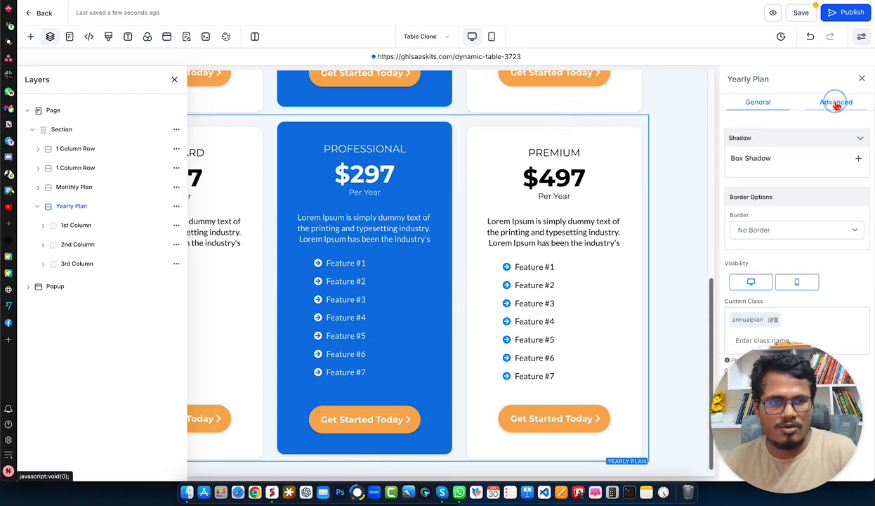
click(795, 340)
text(secondRow)
key(Return)
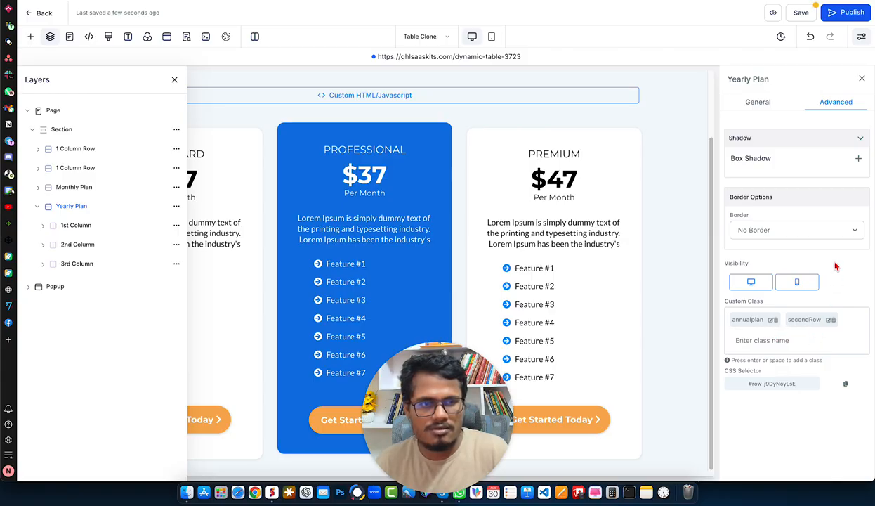
Publish the page and close the layer list.
click(833, 16)
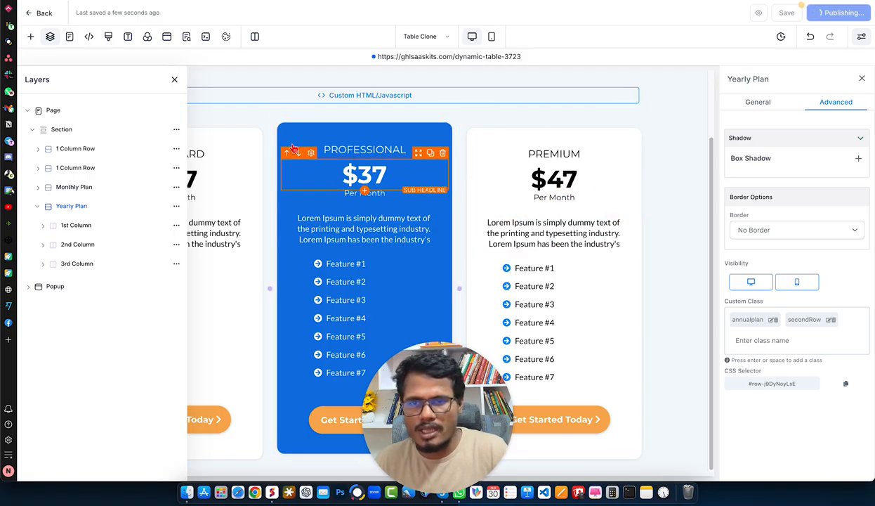
click(174, 80)
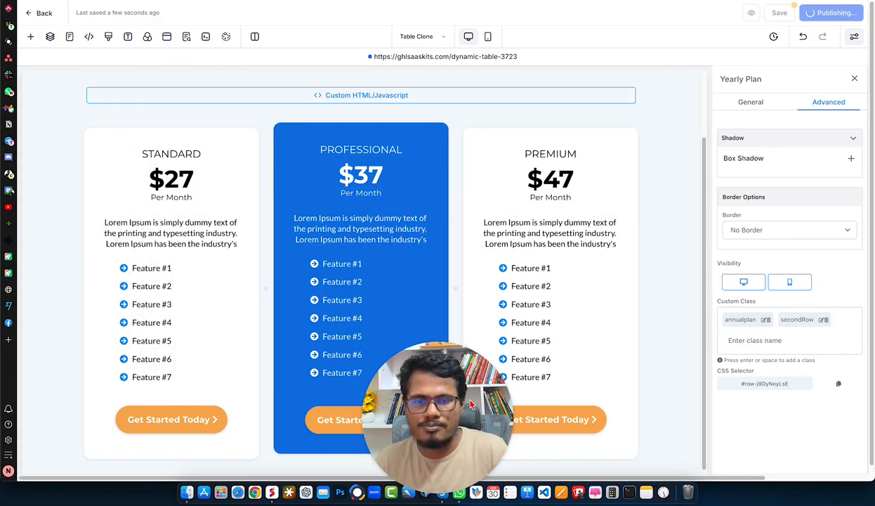
drag(756, 412, 783, 412)
scroll(674, 405, down, 1)
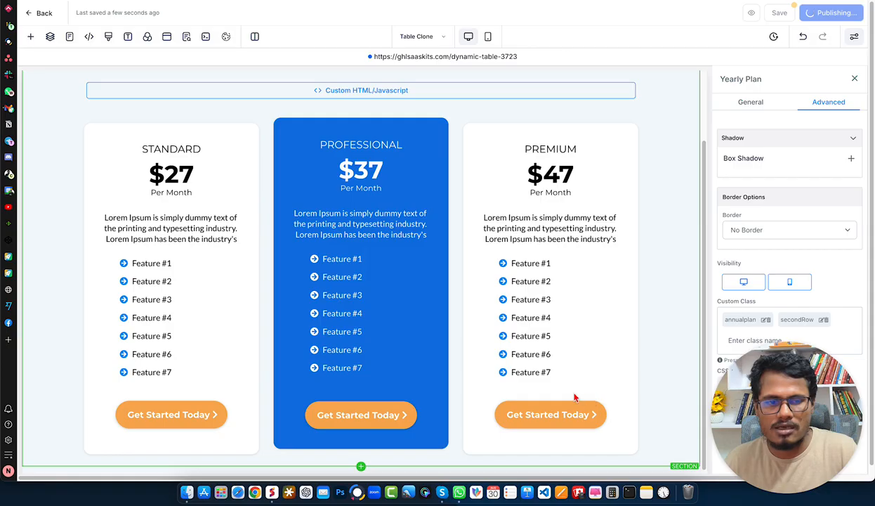
Open the published page and test the pricing toggle by switching it to Yearly.
click(421, 58)
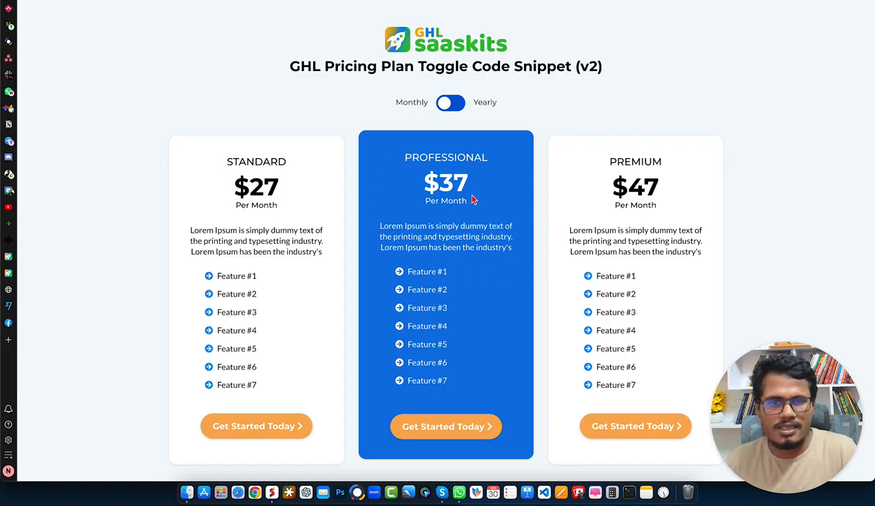
click(452, 105)
drag(474, 104, 497, 105)
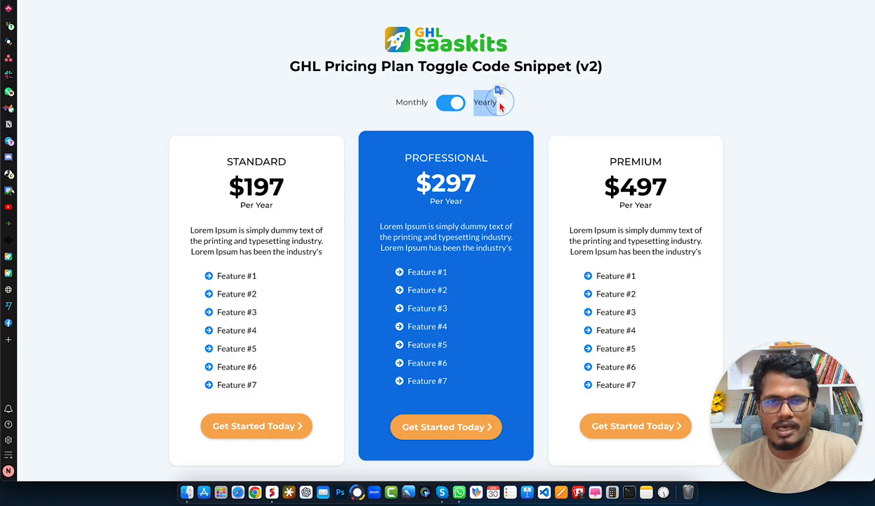
click(461, 124)
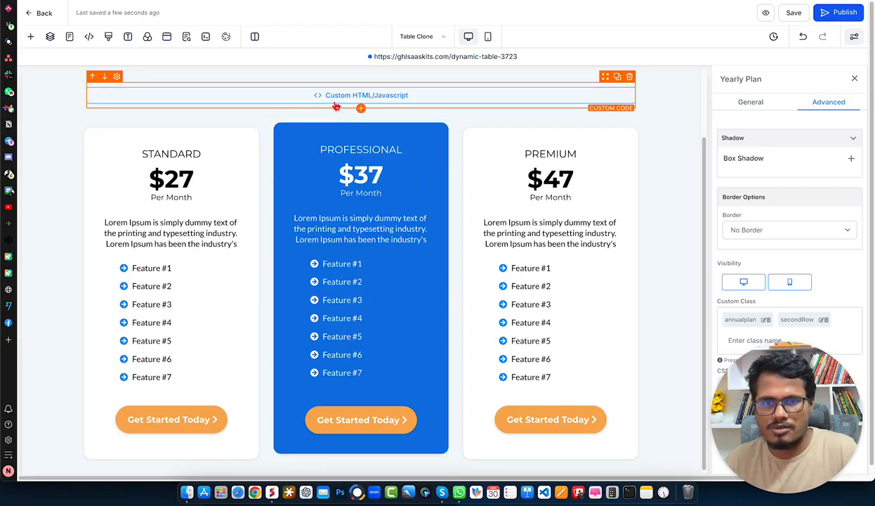
Review the page's custom CSS rules for the hidden row and toggle colors, and check the Monthly Plan row's custom class.
click(108, 36)
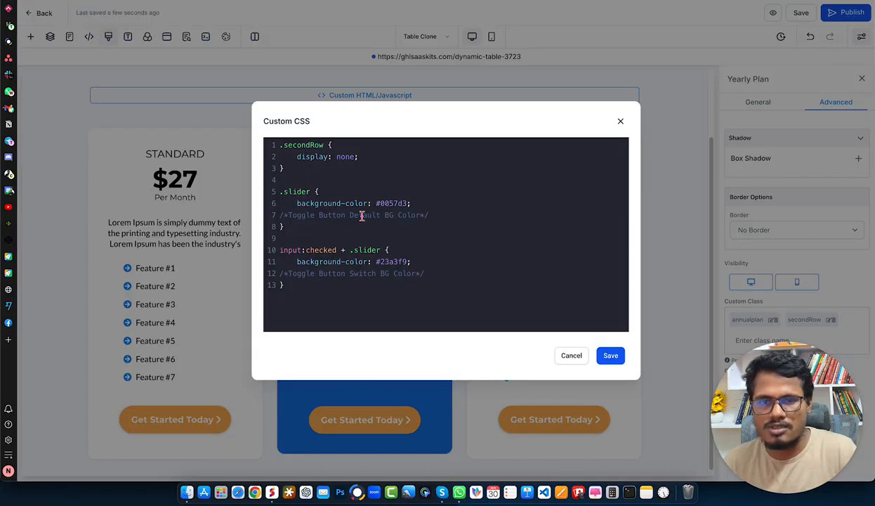
click(610, 355)
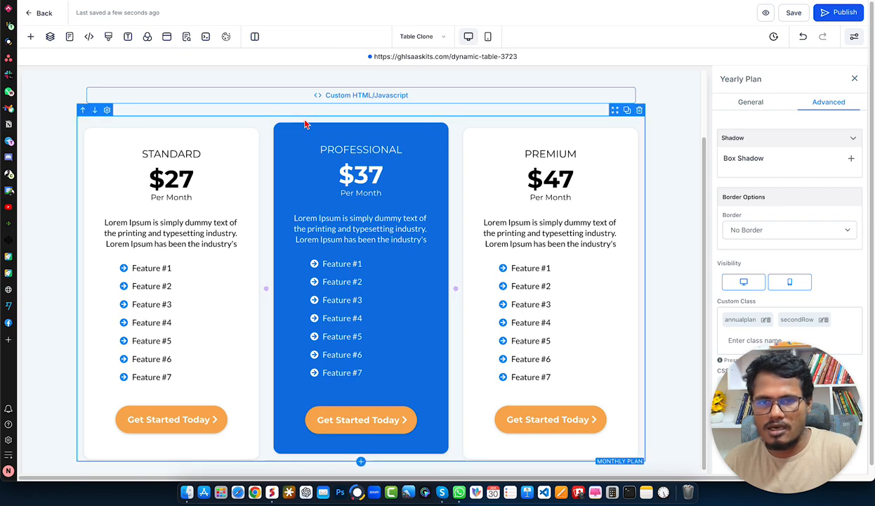
click(325, 120)
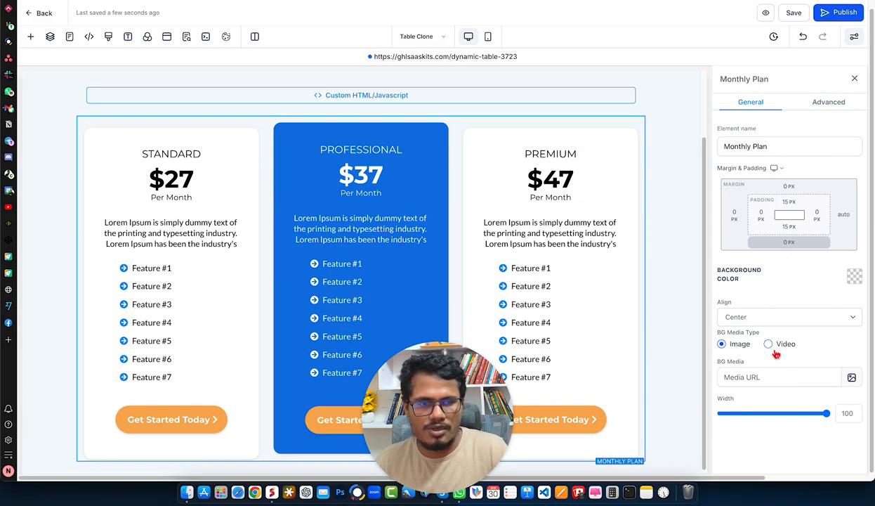
click(826, 104)
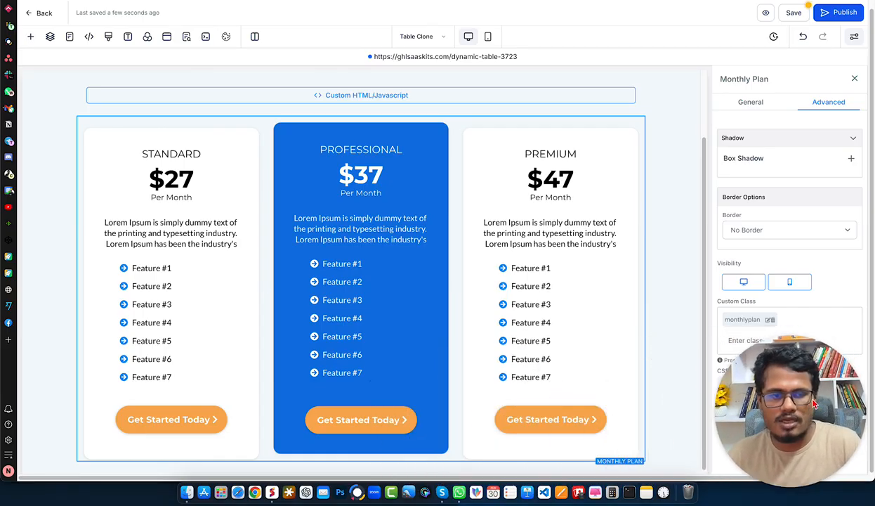
scroll(653, 378, down, 1)
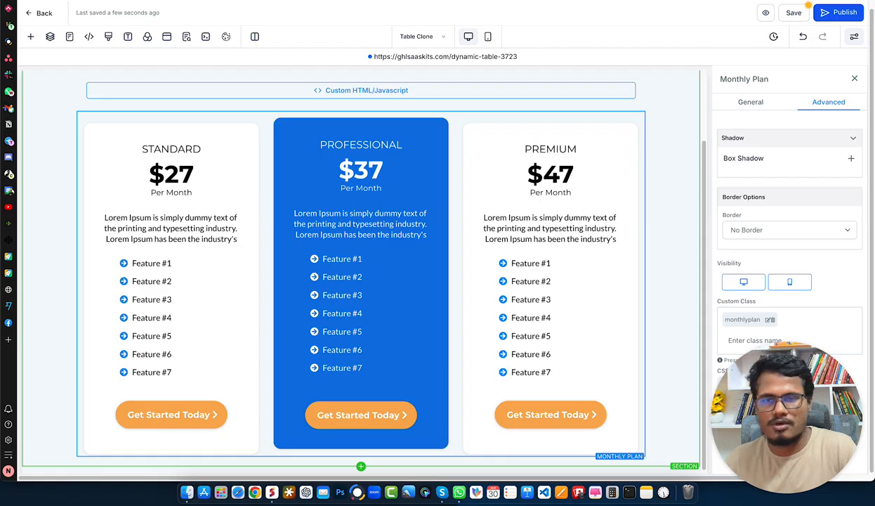
Switch to the GHL Saaskits Community page, browse its available courses and return to the discussion feed.
key(ctrl+Tab)
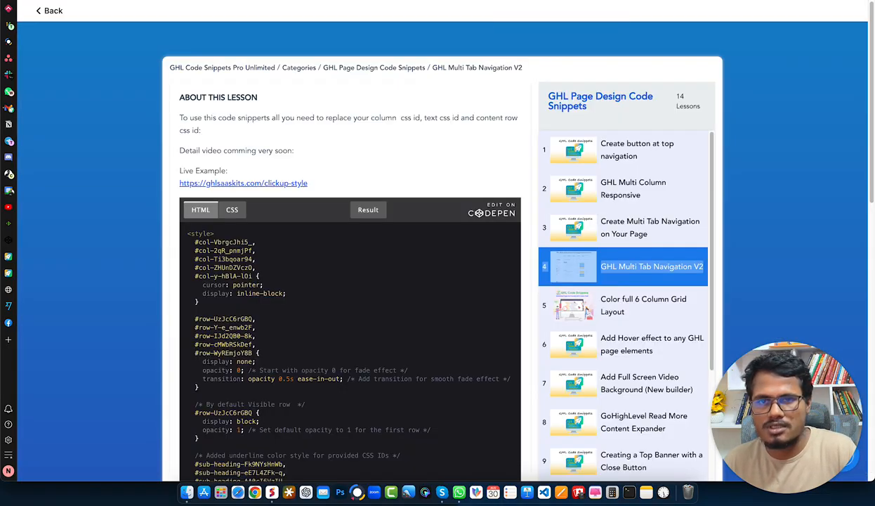
key(ctrl+Tab)
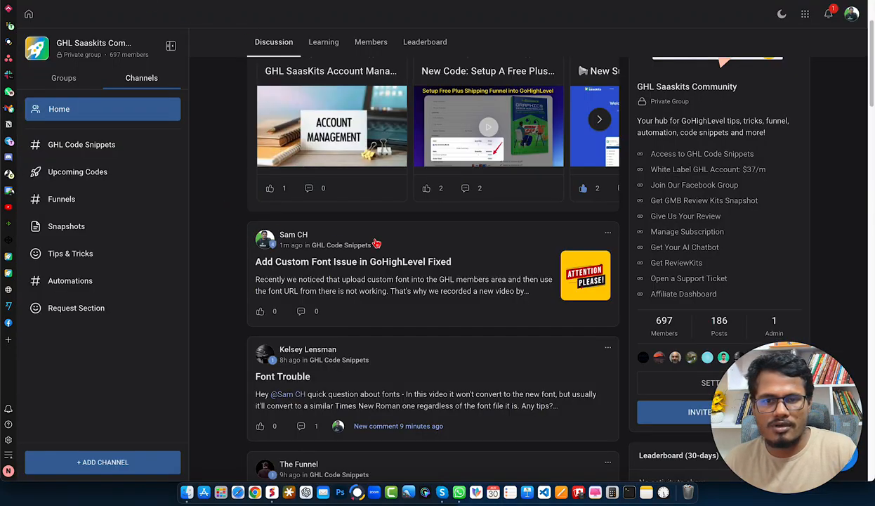
scroll(501, 292, up, 3)
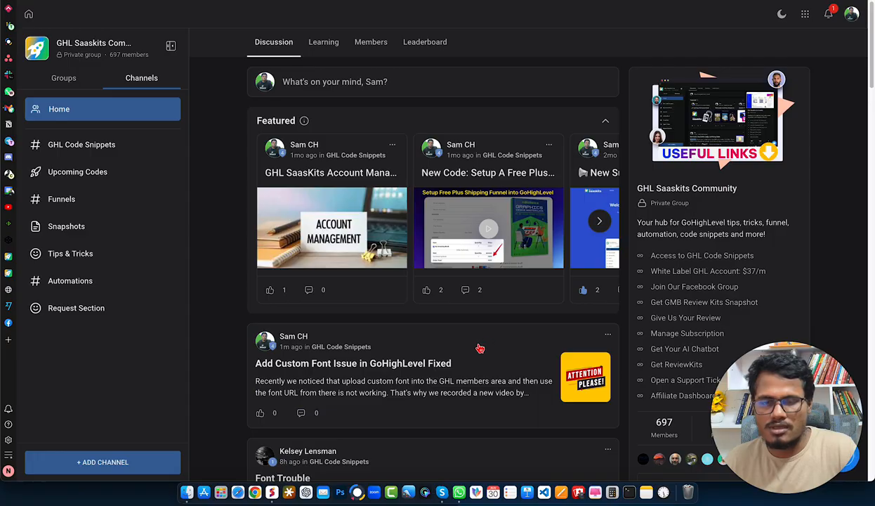
click(323, 41)
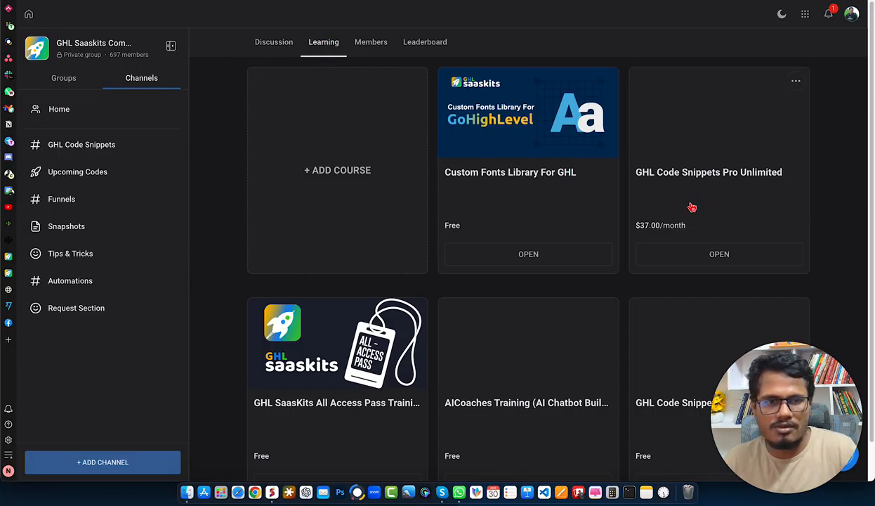
scroll(644, 285, down, 1)
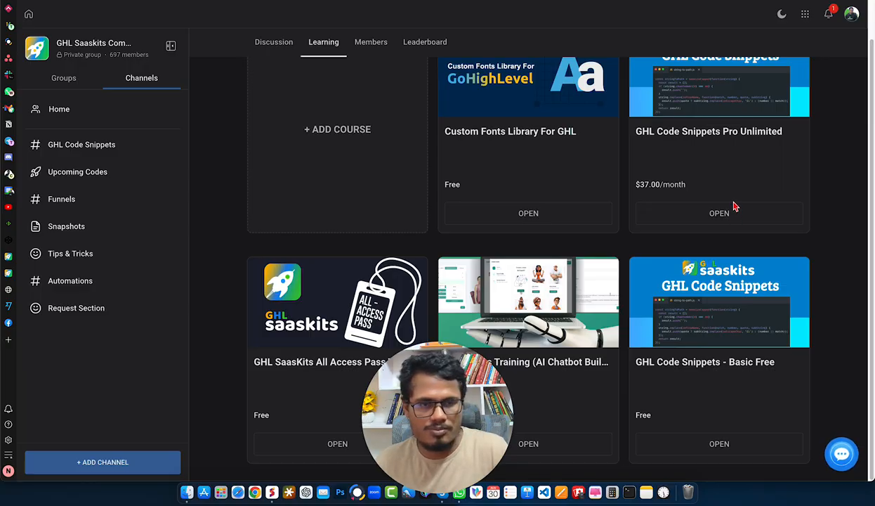
scroll(734, 205, up, 1)
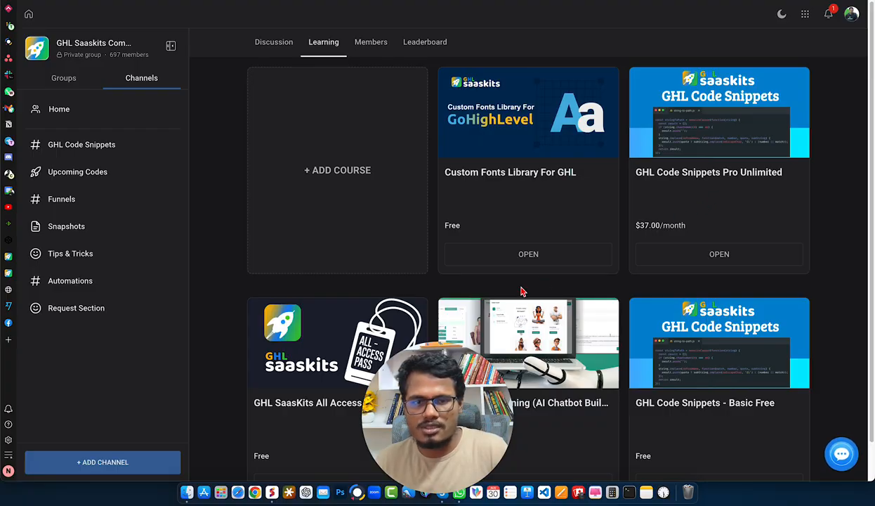
click(268, 47)
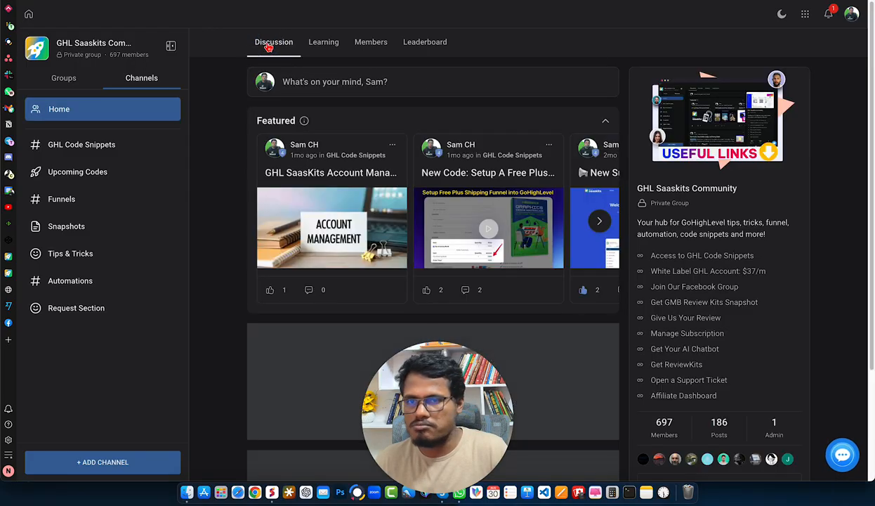